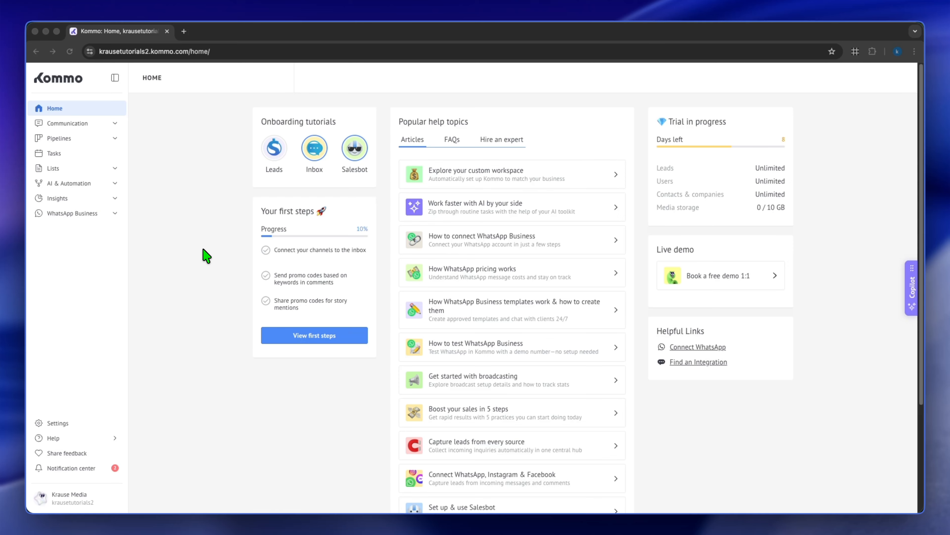
# - Switch the interface theme from the account's profile options to Dark
pyautogui.click(303, 218)
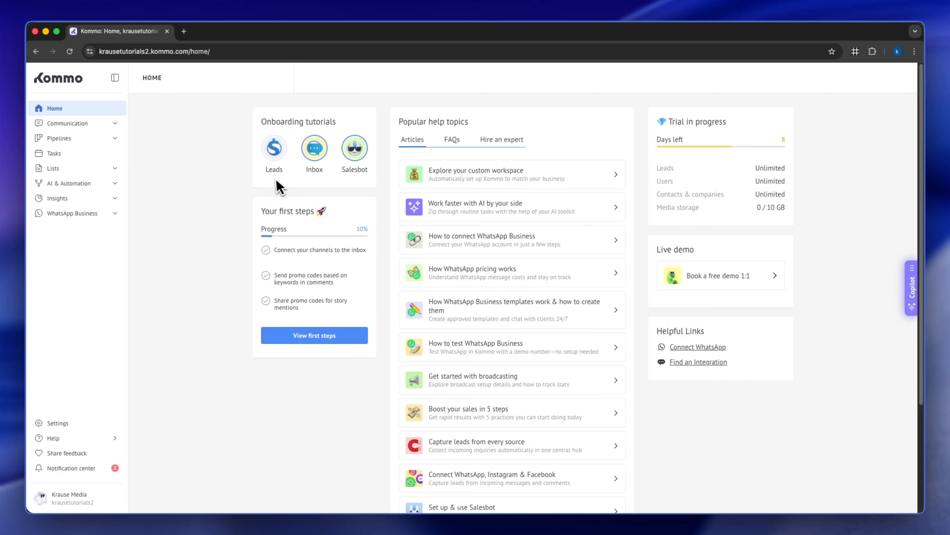
pyautogui.moveTo(80, 183)
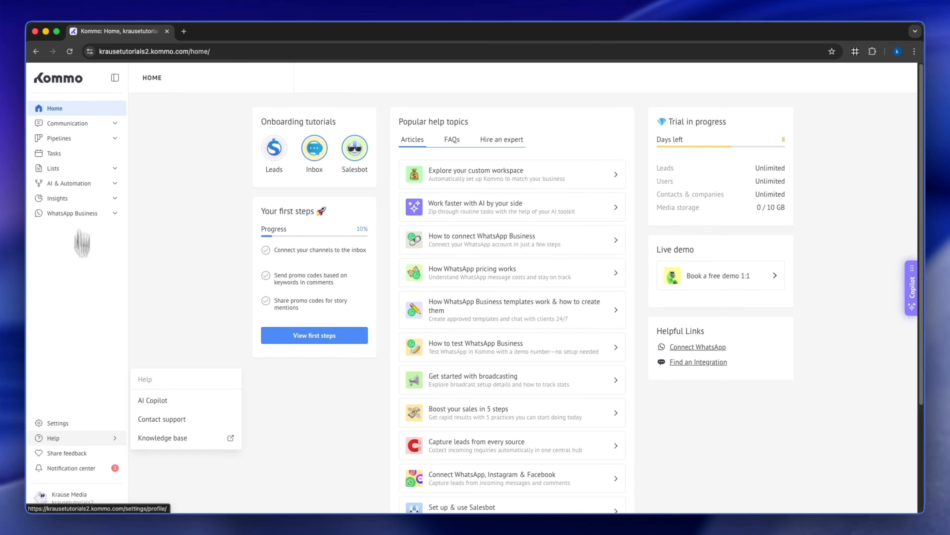
pyautogui.moveTo(85, 483)
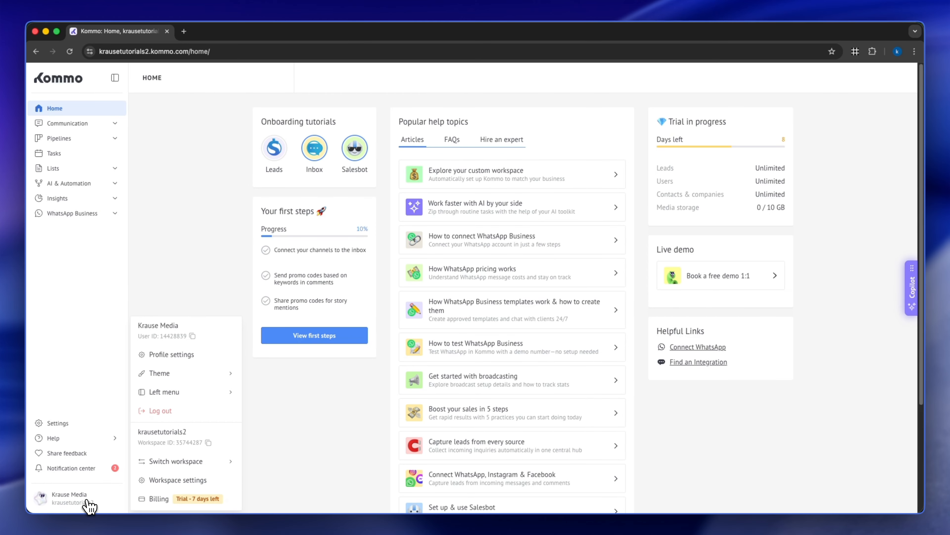
pyautogui.moveTo(153, 380)
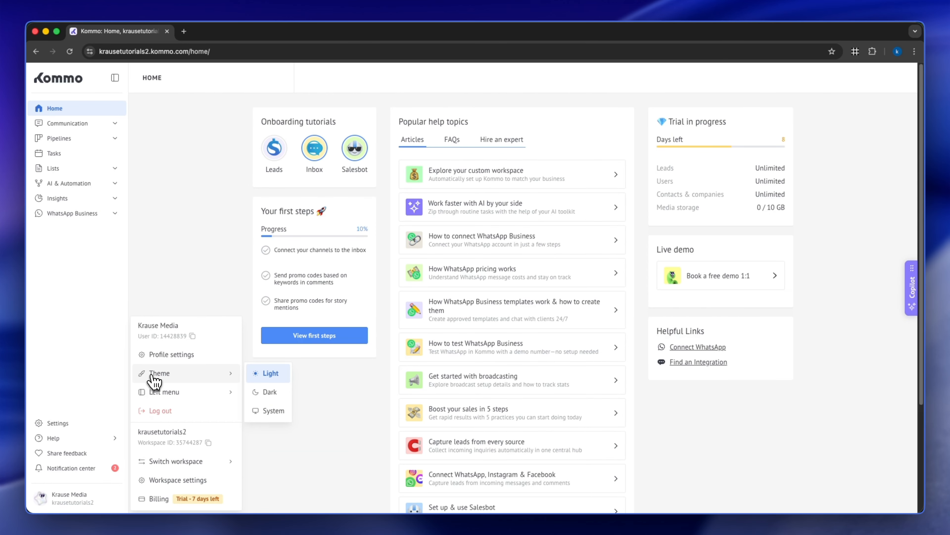
pyautogui.click(259, 393)
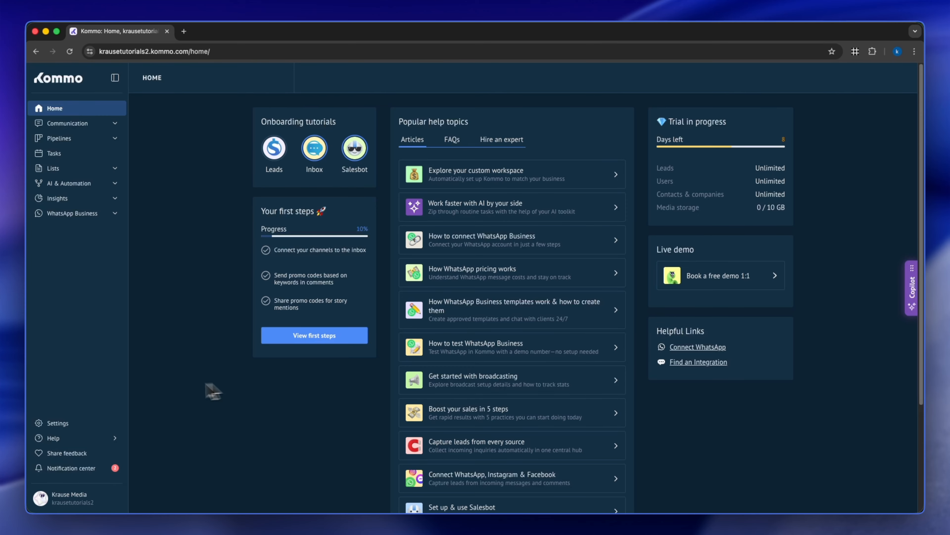
pyautogui.click(60, 498)
pyautogui.moveTo(195, 379)
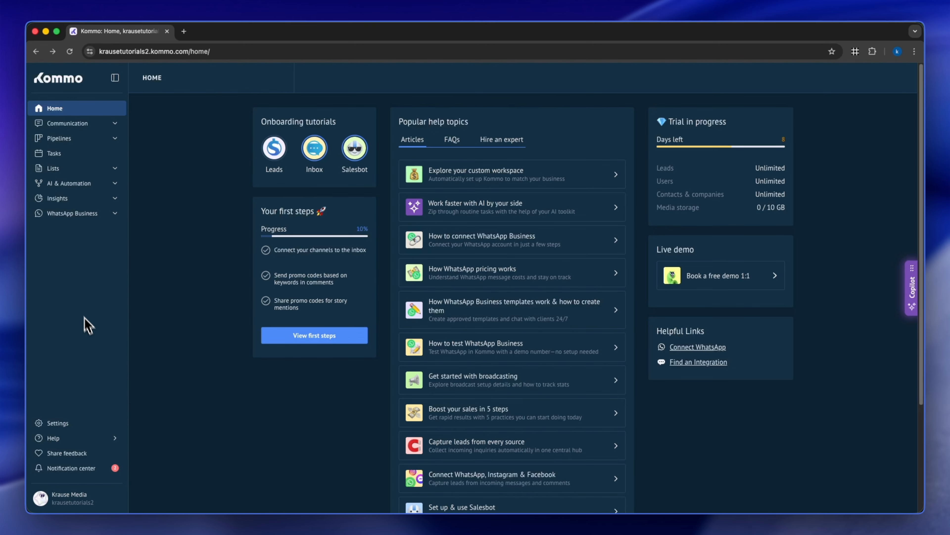
# - Open the Insights dashboard and look over its message, conversation, lead and task widgets
pyautogui.moveTo(61, 202)
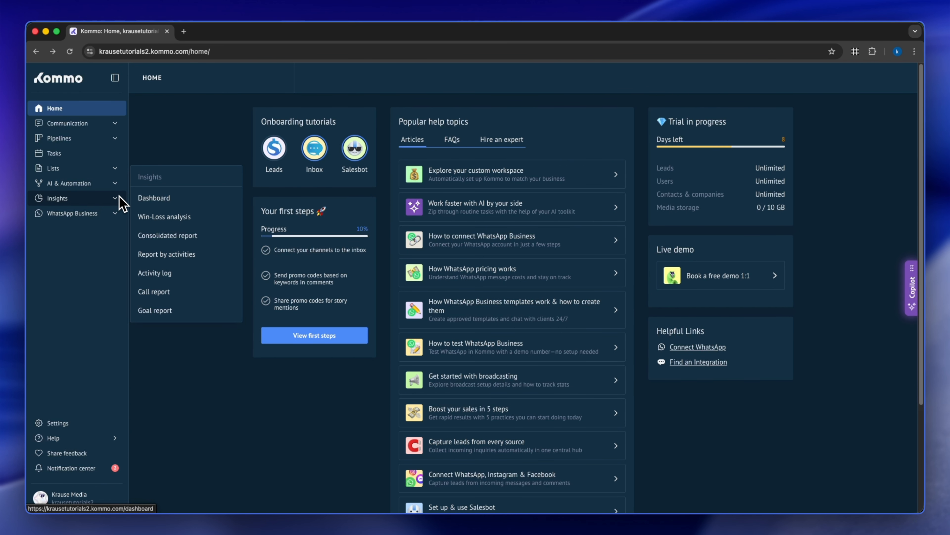
pyautogui.click(139, 205)
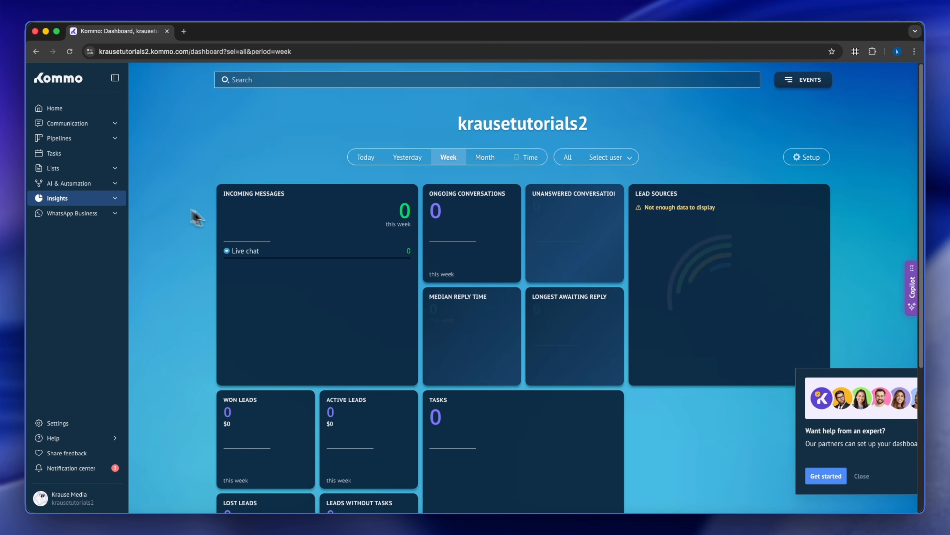
pyautogui.scroll(-5, 346, 310)
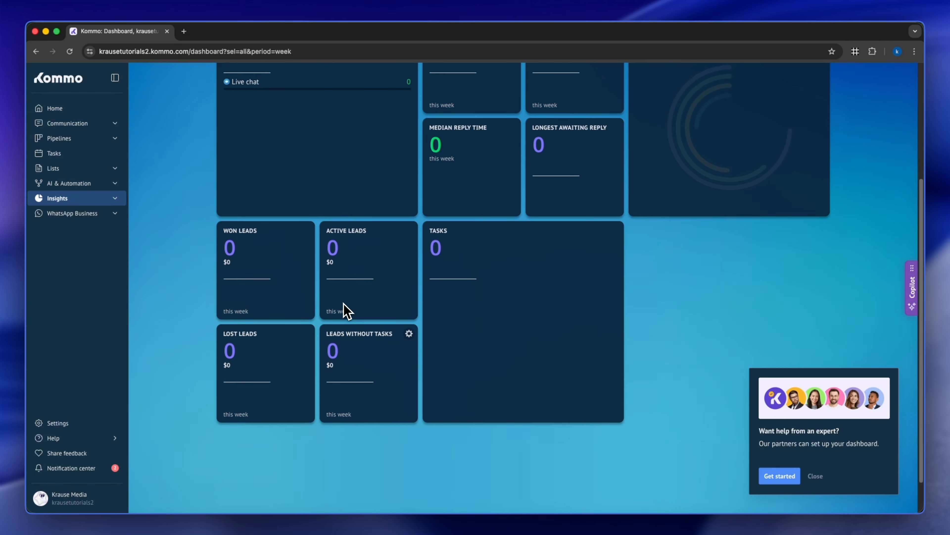
pyautogui.scroll(2, 346, 310)
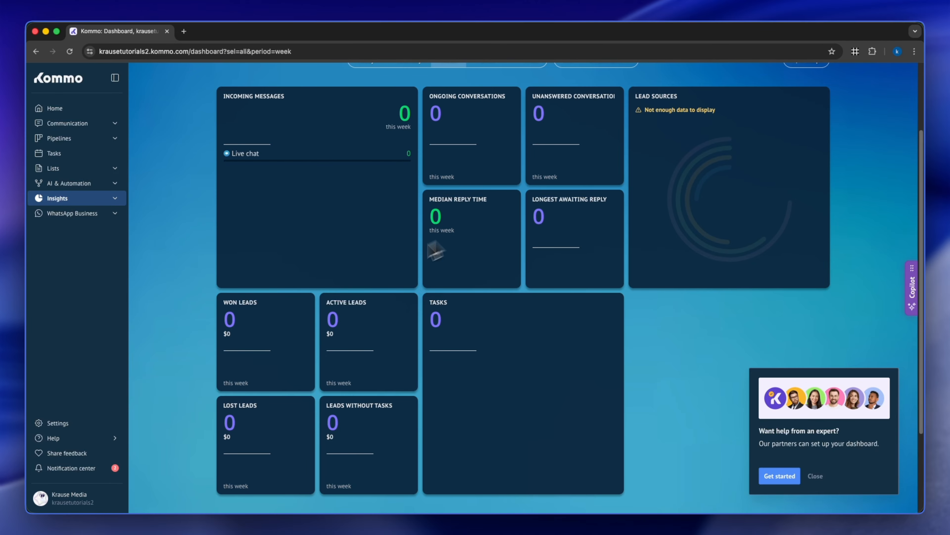
pyautogui.scroll(-1, 441, 285)
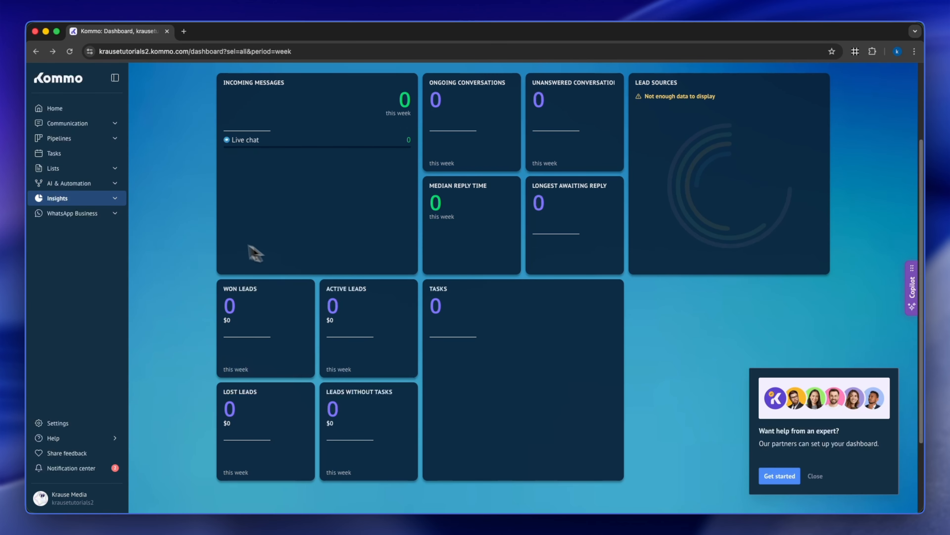
# - Open the list of all leads across the pipelines
pyautogui.moveTo(87, 143)
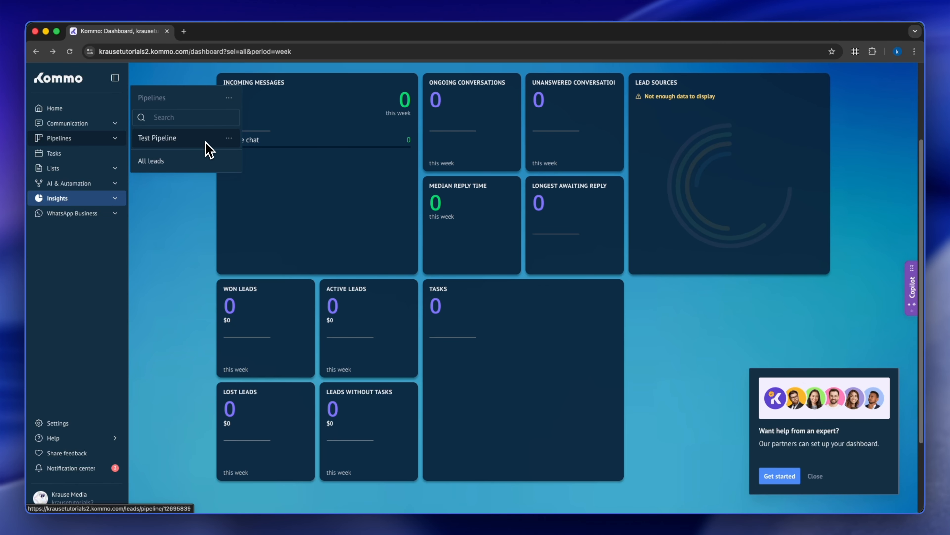
pyautogui.click(180, 164)
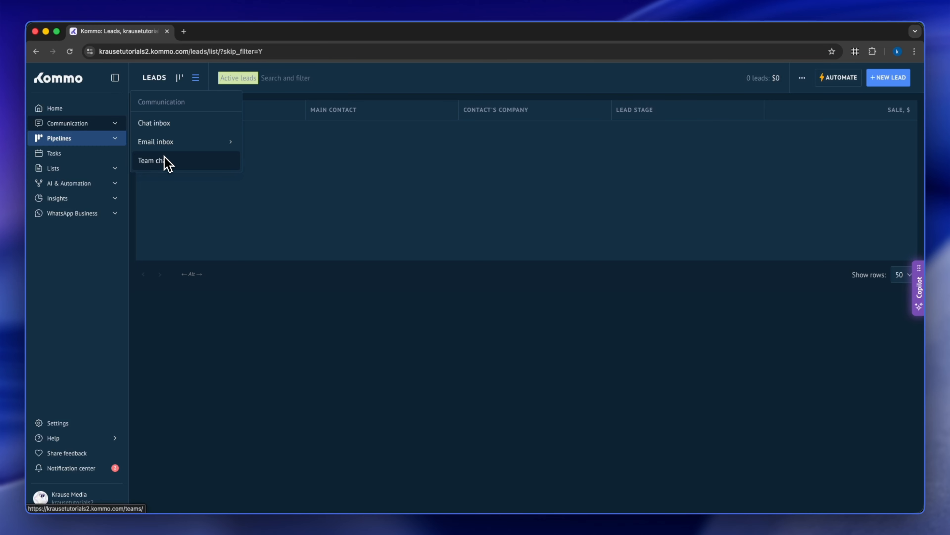
# - View the chat inbox, followed by all received messages in the email inbox
pyautogui.click(170, 127)
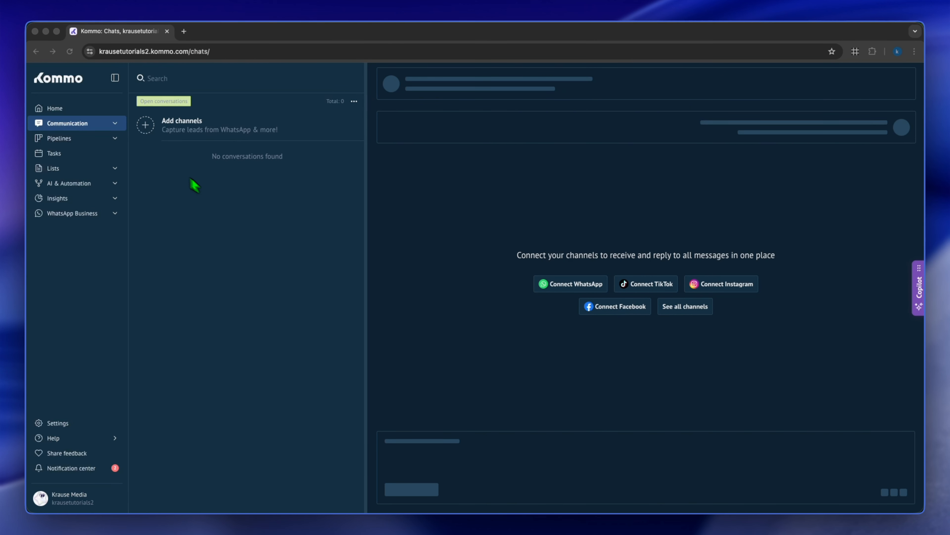
pyautogui.click(109, 126)
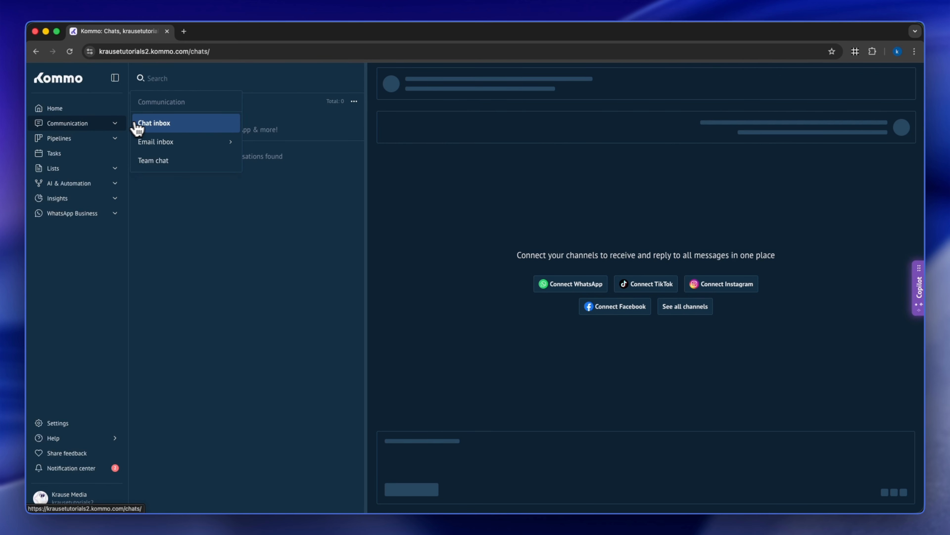
pyautogui.moveTo(166, 140)
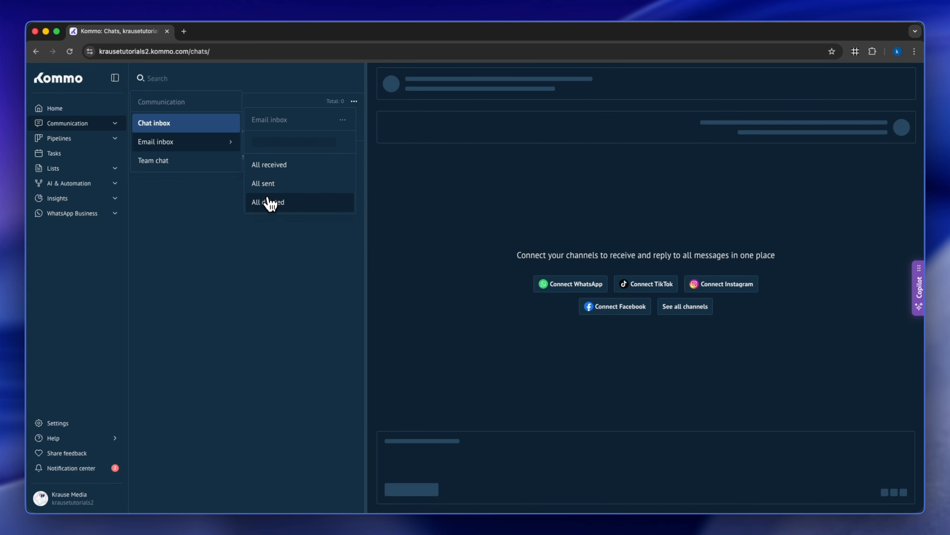
pyautogui.click(274, 165)
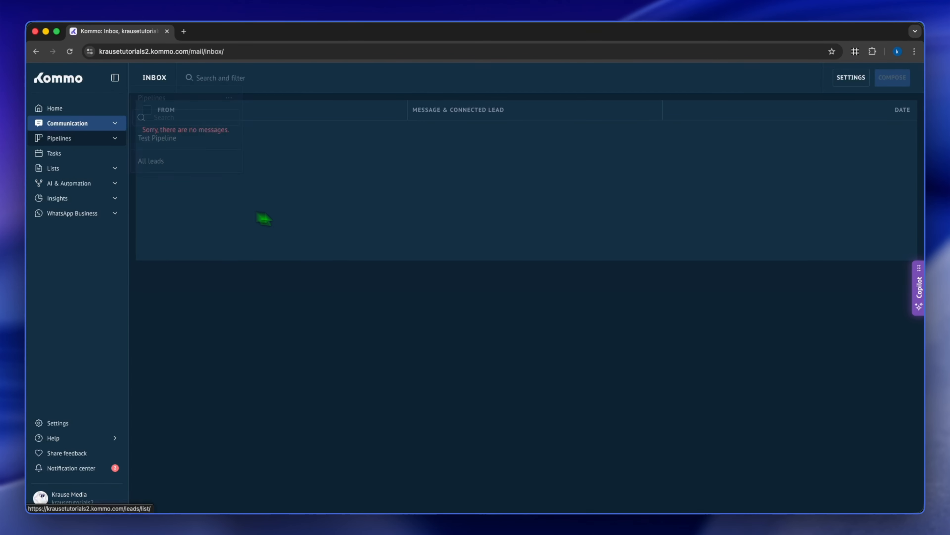
# - View the Consolidated report and the Call report under Insights
pyautogui.moveTo(133, 210)
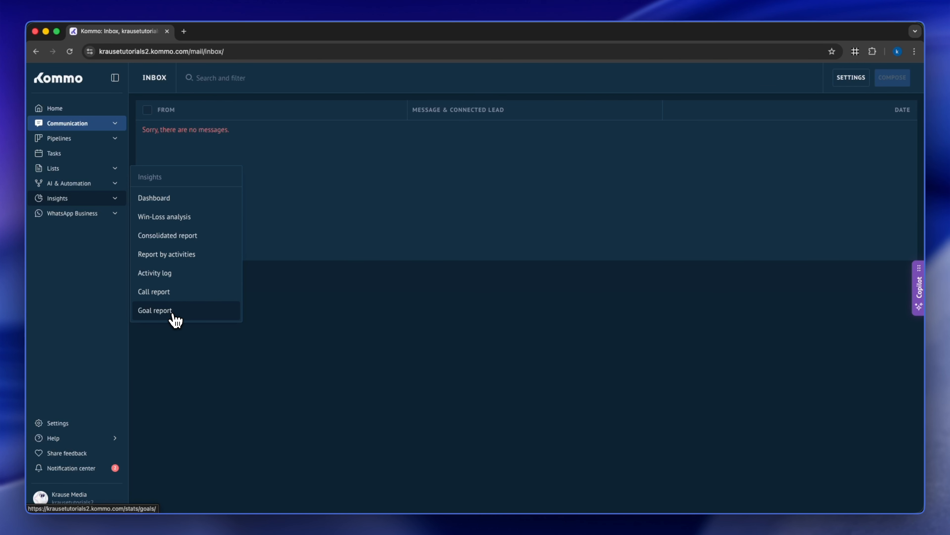
pyautogui.click(189, 237)
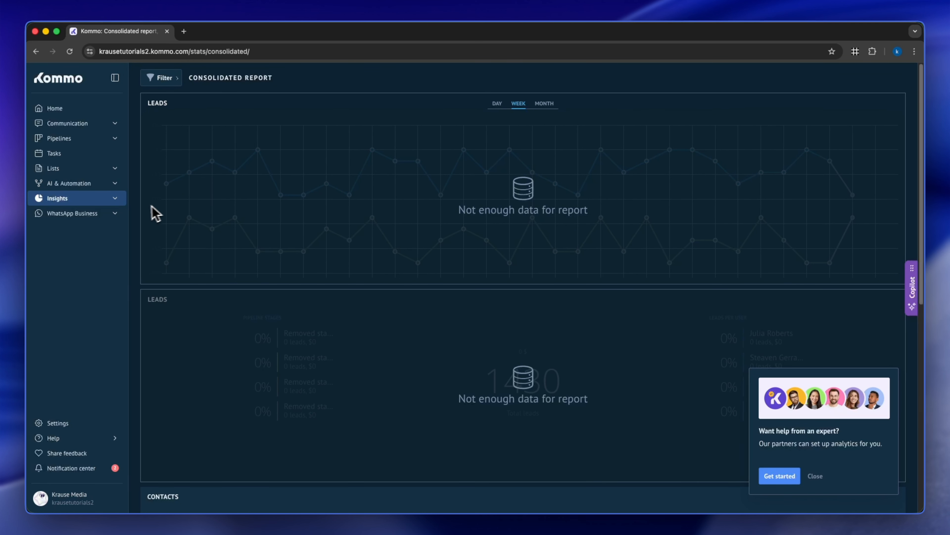
pyautogui.moveTo(120, 203)
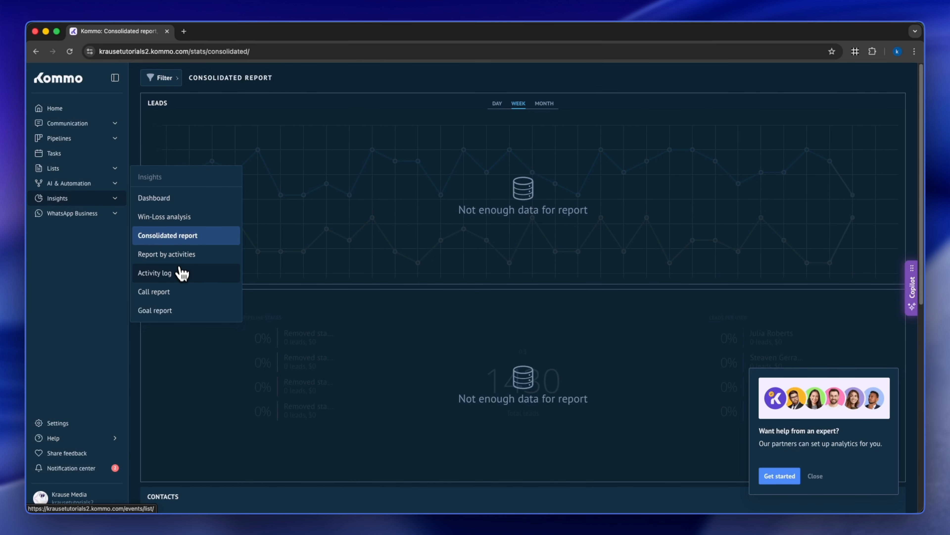
pyautogui.click(179, 292)
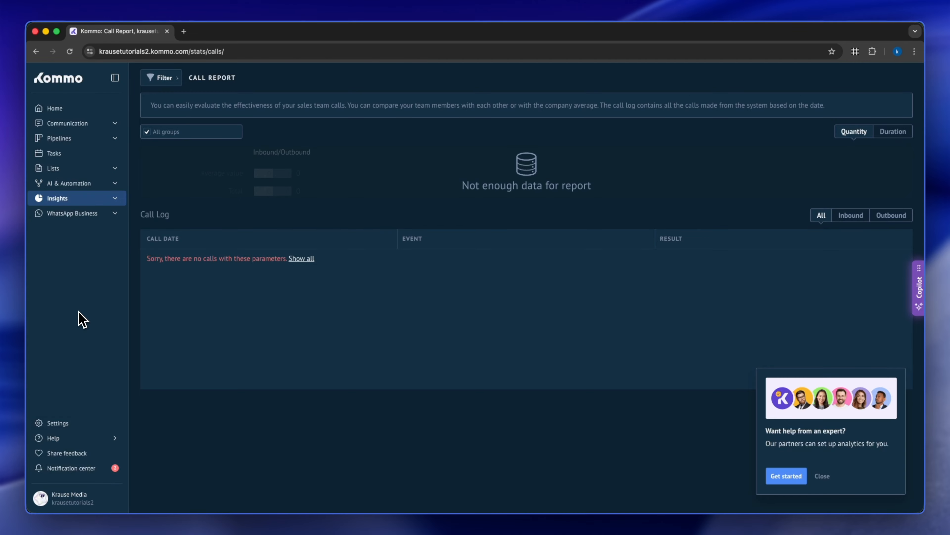
pyautogui.moveTo(76, 444)
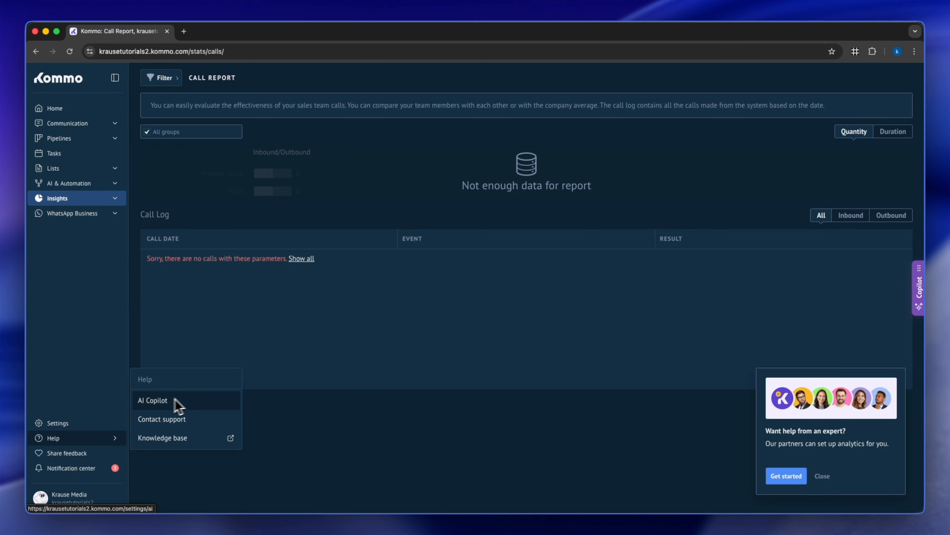
pyautogui.moveTo(106, 439)
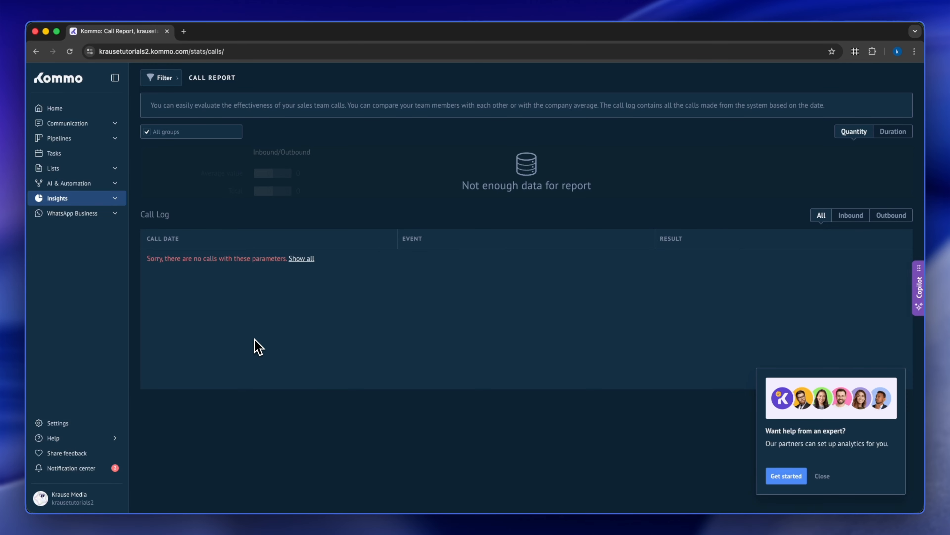
# - Start a new lead from the list of all leads and title it Bulk Buyer
pyautogui.moveTo(89, 143)
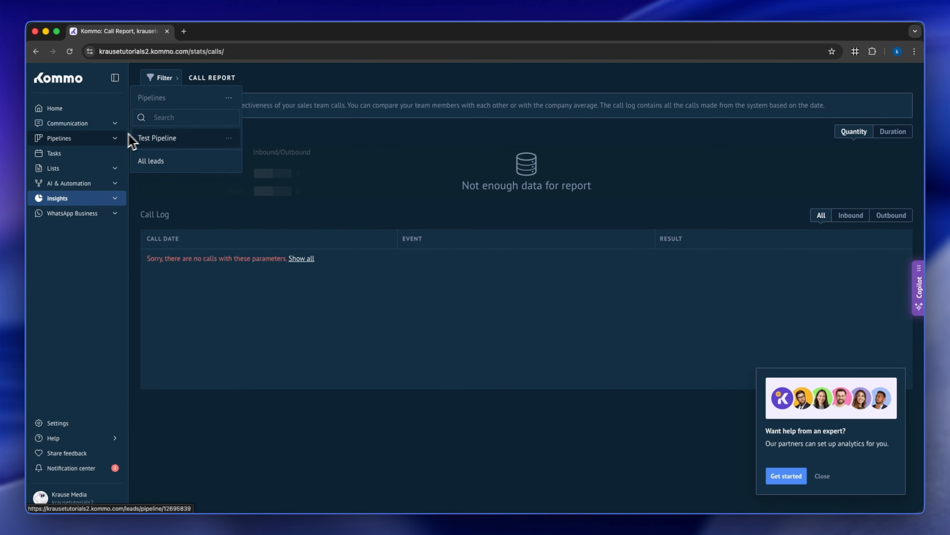
pyautogui.click(168, 165)
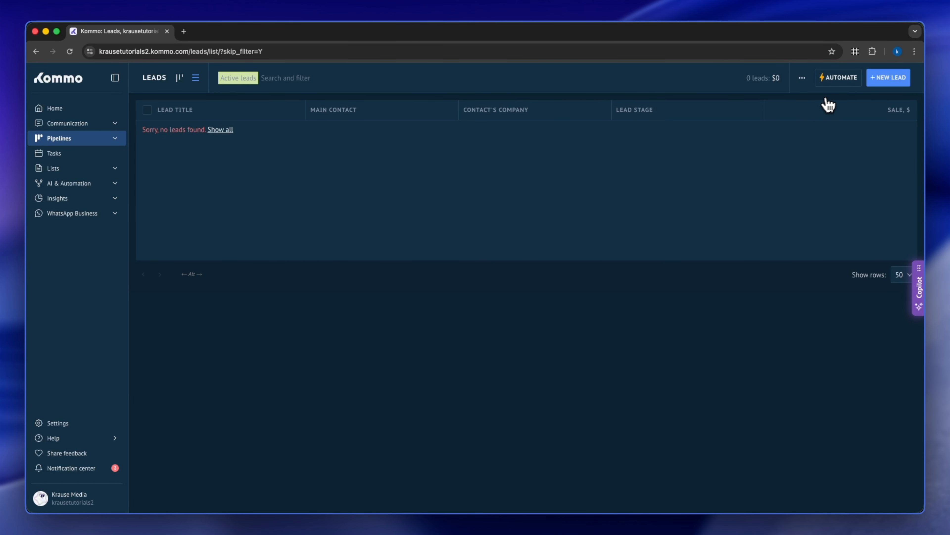
pyautogui.click(893, 80)
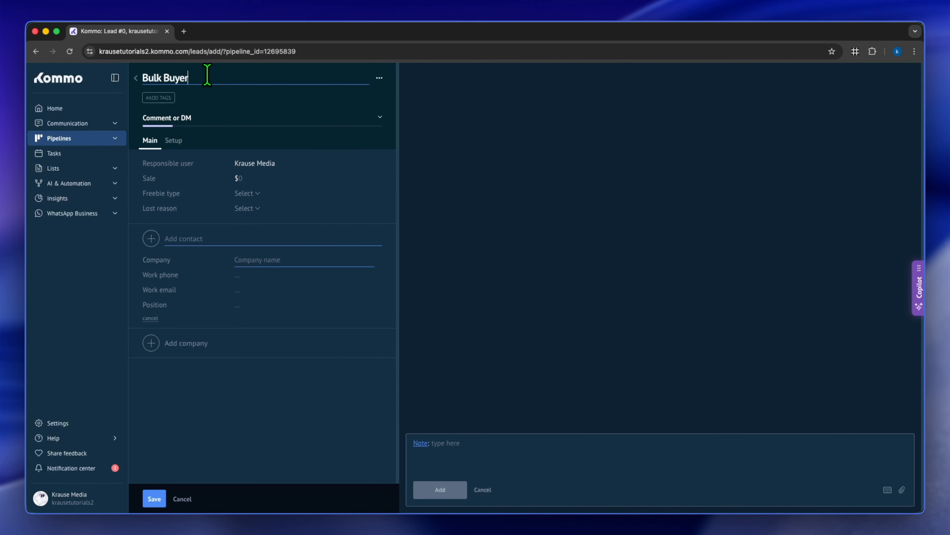
pyautogui.moveTo(191, 78); pyautogui.dragTo(142, 77)
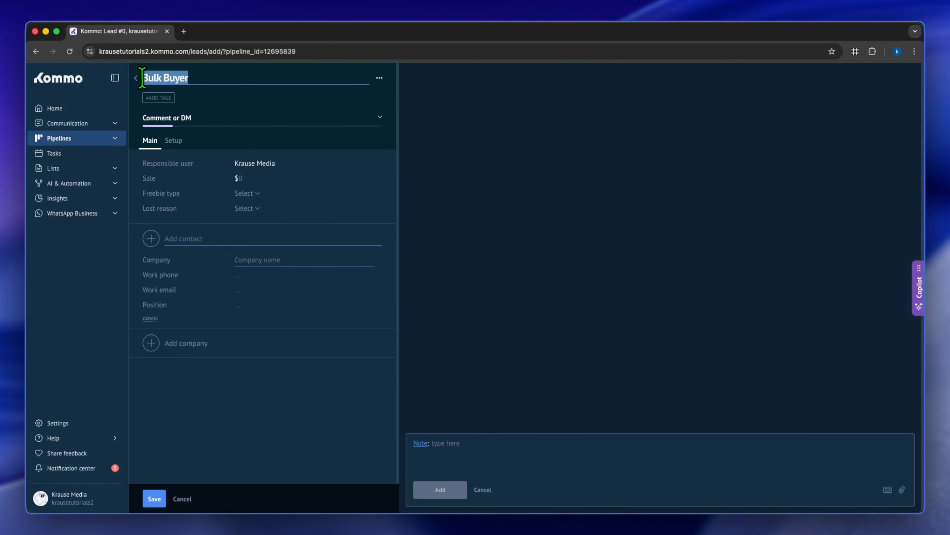
# - Add the tag american to the Bulk Buyer lead
pyautogui.click(166, 98)
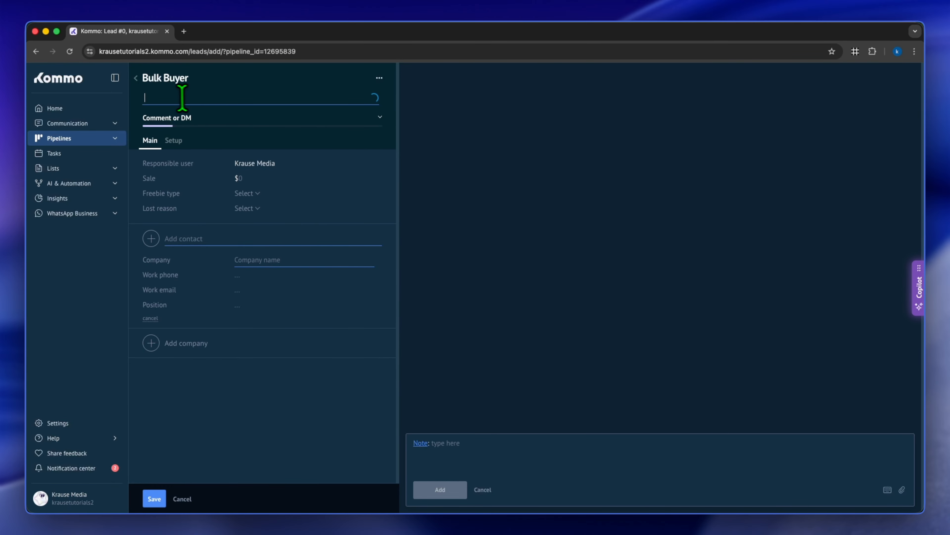
pyautogui.click(209, 106)
pyautogui.click(201, 100)
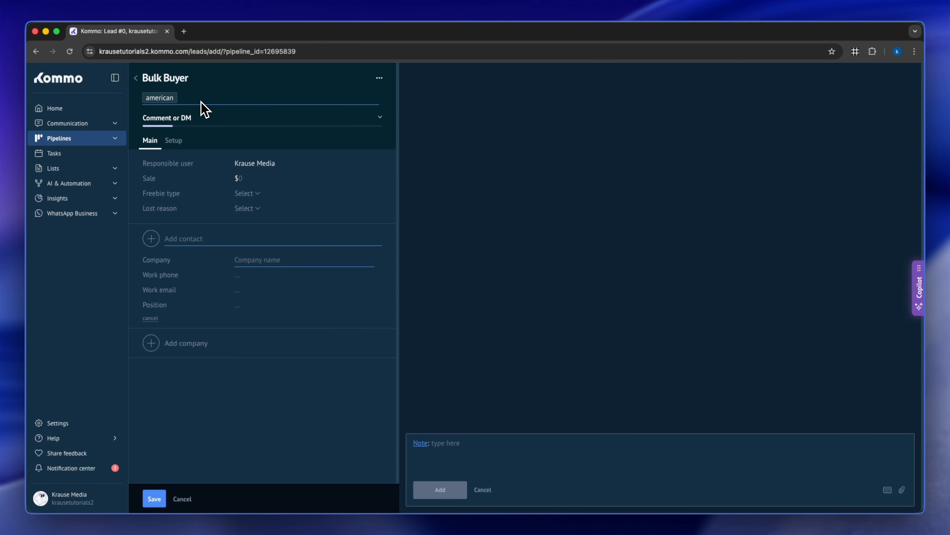
# - Check the available pipeline stages, keep the lead at Comment or DM, and set its sale value to $20,000
pyautogui.click(208, 119)
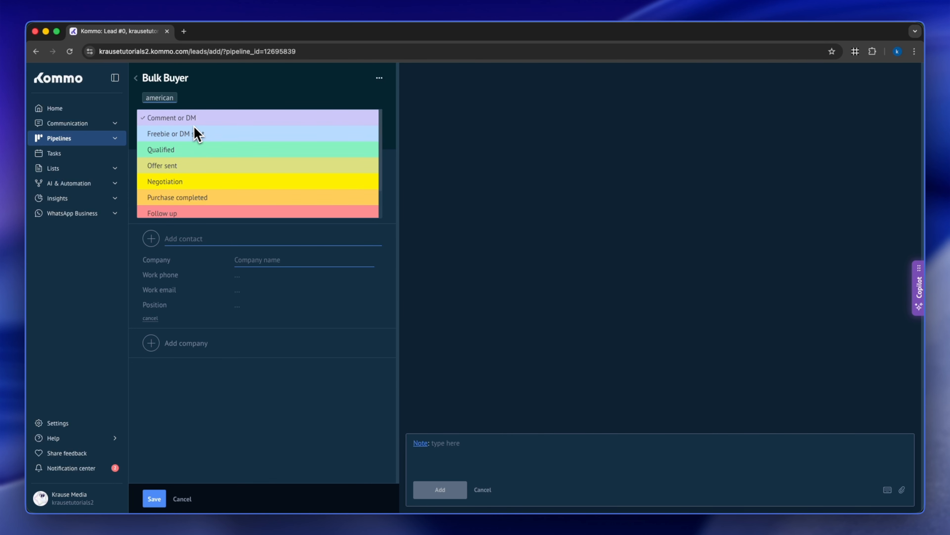
pyautogui.click(224, 119)
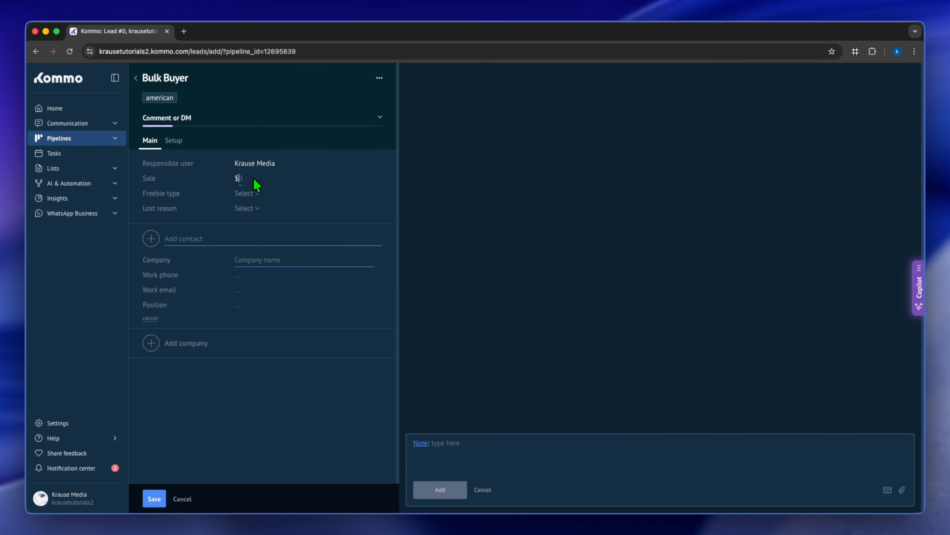
pyautogui.write('000')
pyautogui.click(265, 189)
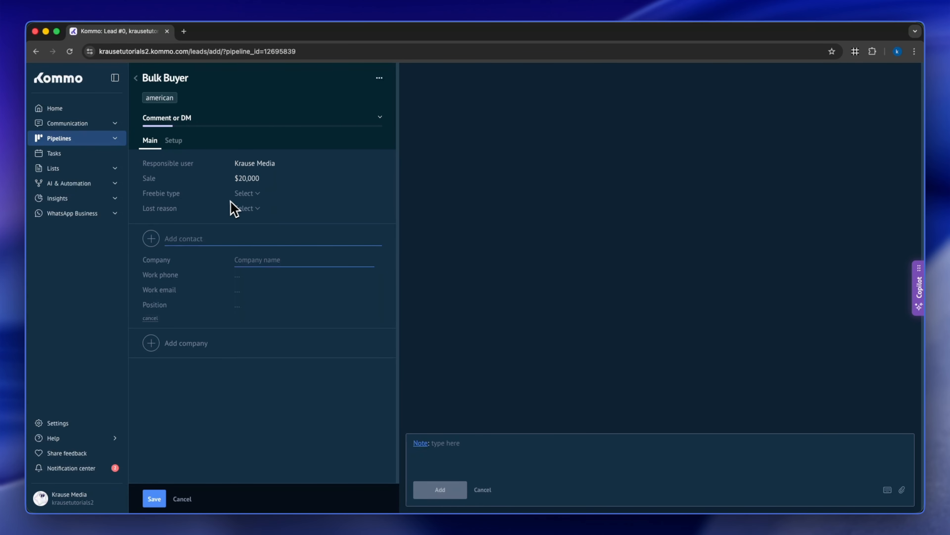
# - Set the lead's freebie type to Consultation and its lost reason to Pricing concerns
pyautogui.click(259, 195)
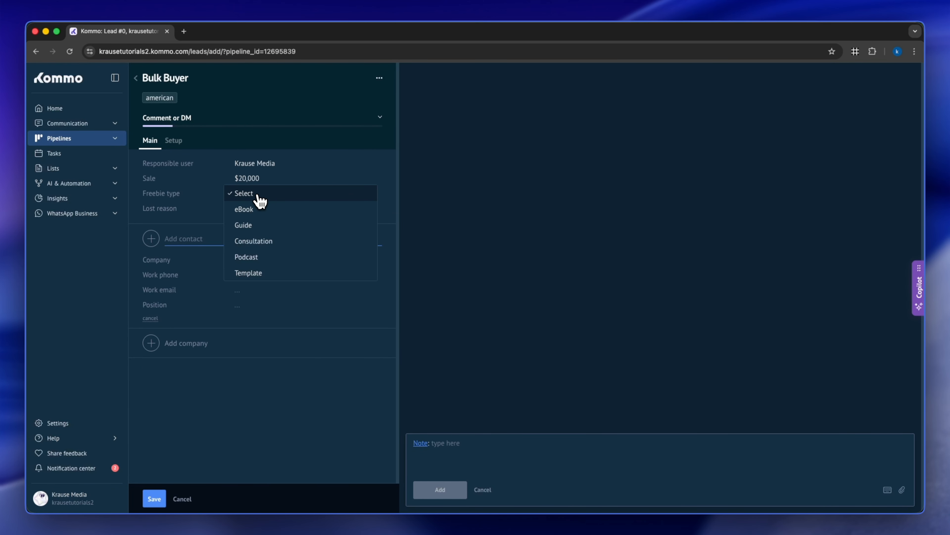
pyautogui.click(264, 242)
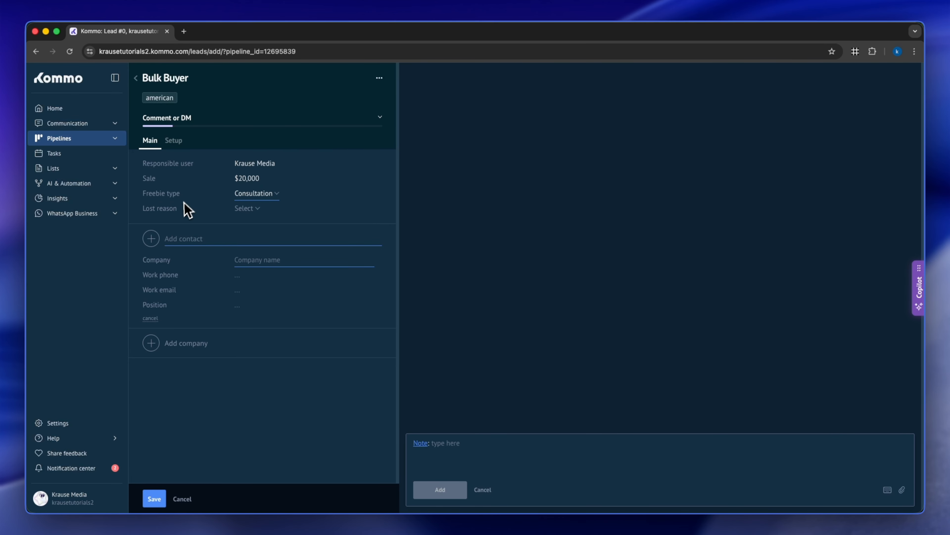
pyautogui.click(248, 211)
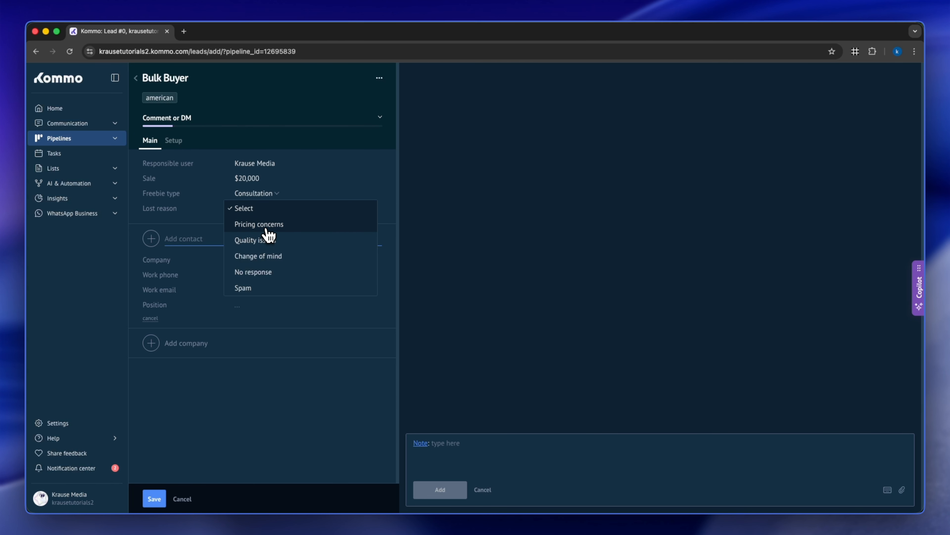
pyautogui.click(266, 240)
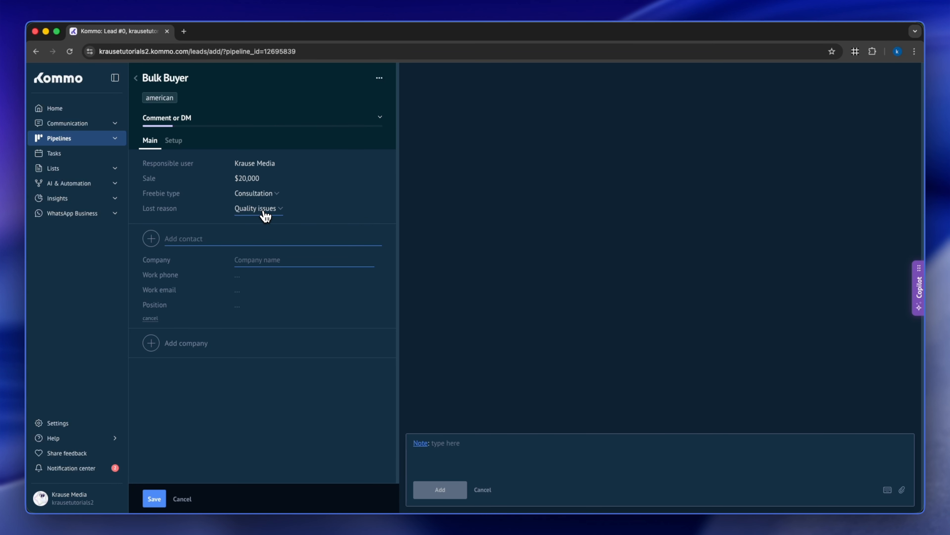
pyautogui.click(264, 210)
pyautogui.click(264, 225)
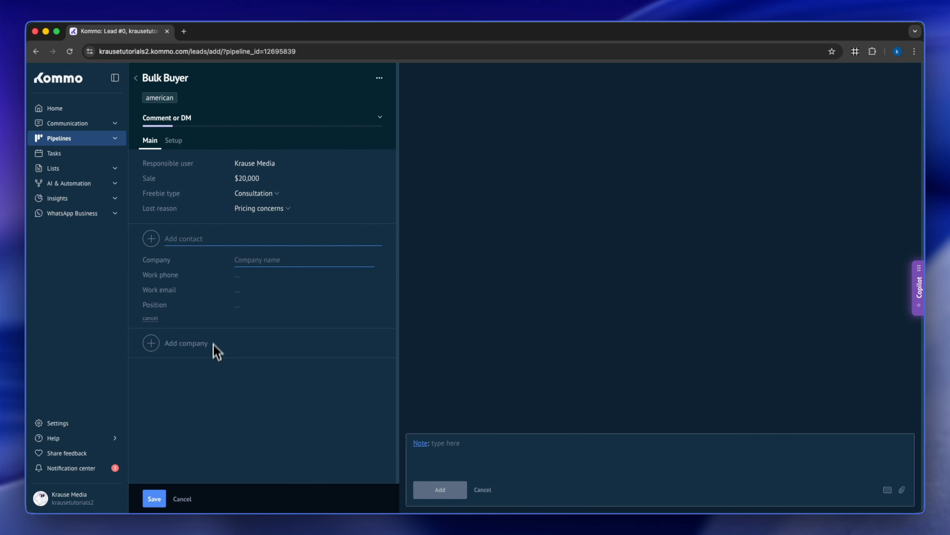
# - Save the Bulk Buyer lead with the note Lead Details and view its statistics
pyautogui.click(209, 352)
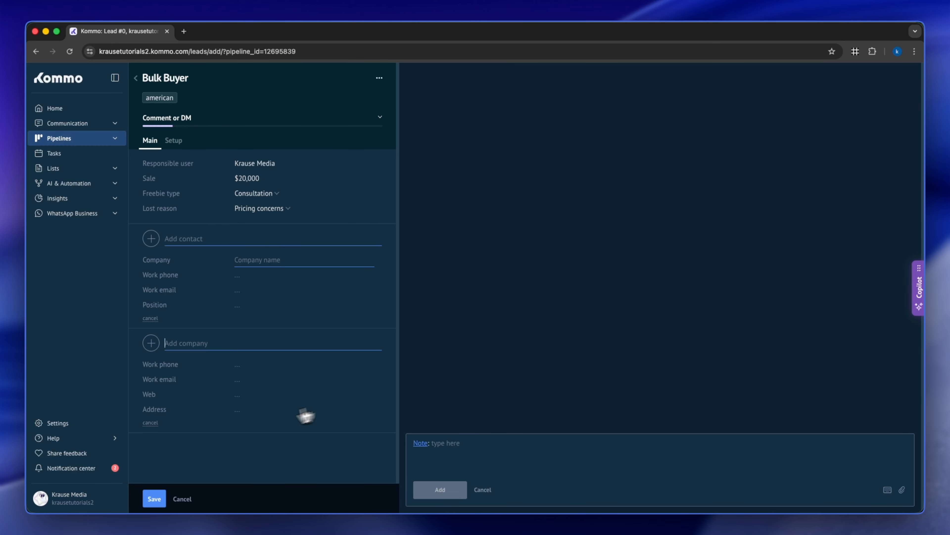
pyautogui.click(526, 454)
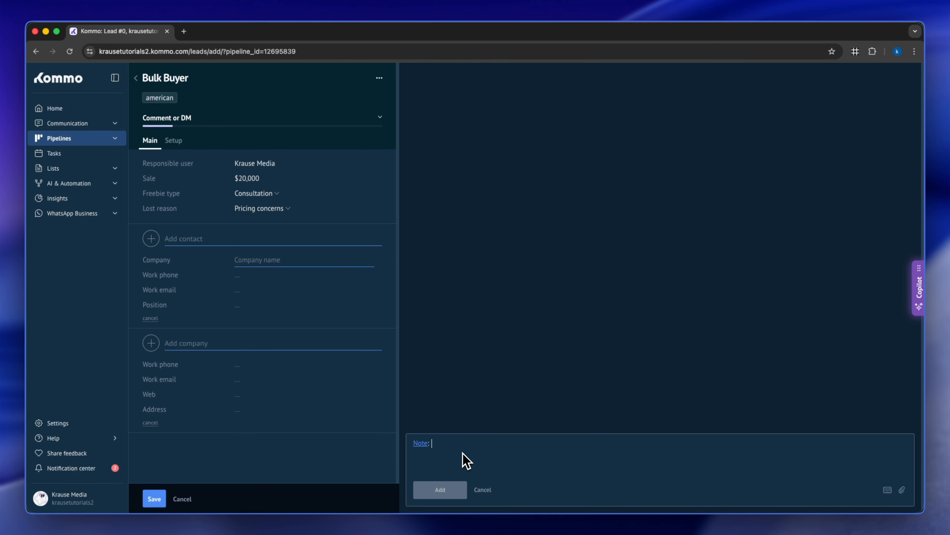
pyautogui.write('Lead Details')
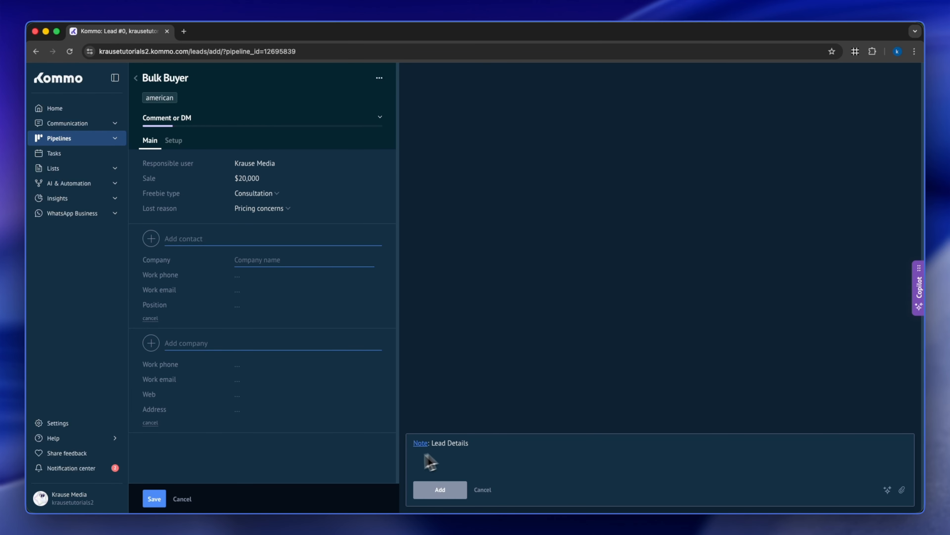
pyautogui.click(156, 500)
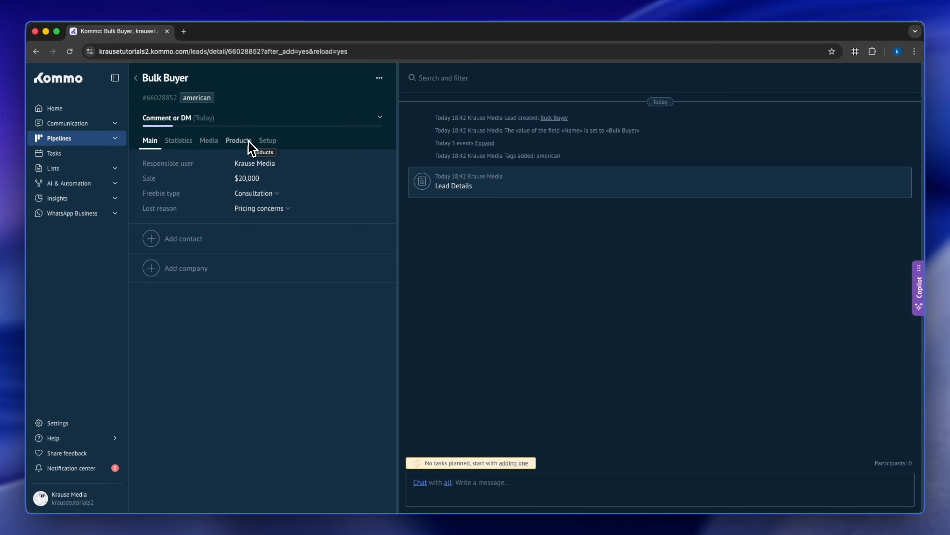
pyautogui.click(174, 142)
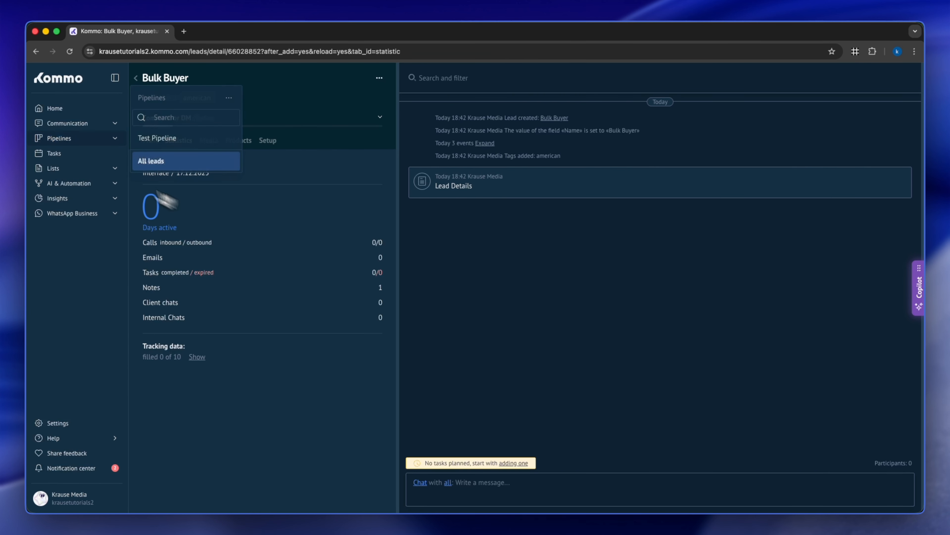
# - Start a new task and link it to the Bulk Buyer lead
pyautogui.click(80, 159)
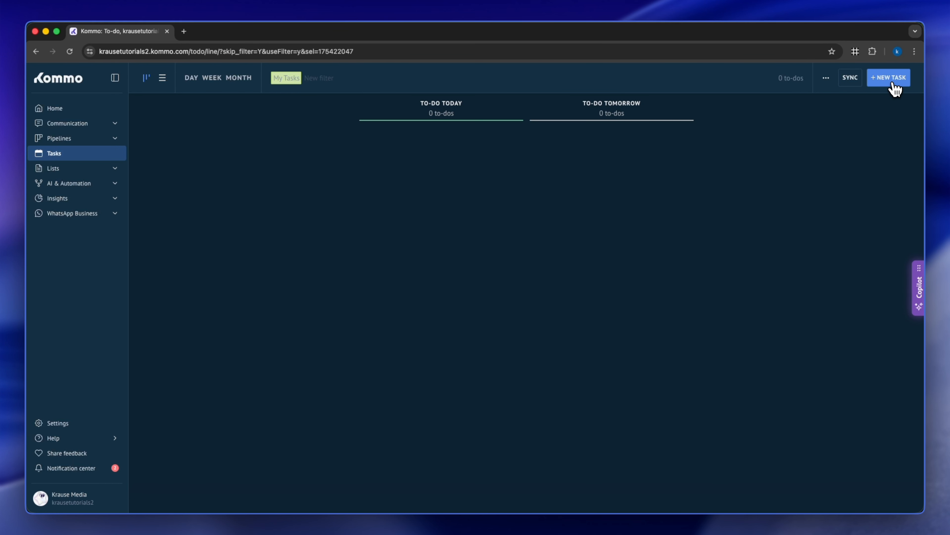
pyautogui.click(895, 83)
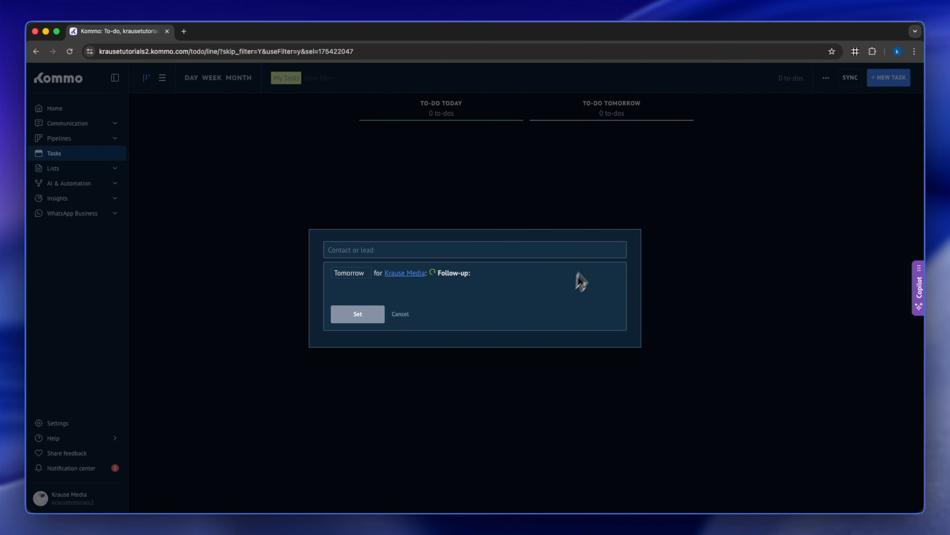
pyautogui.click(421, 249)
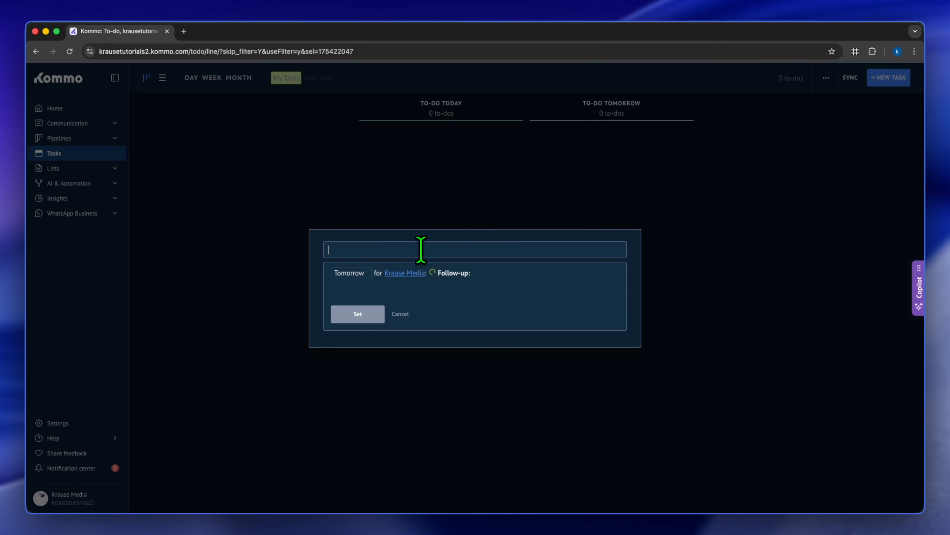
pyautogui.write('bulk')
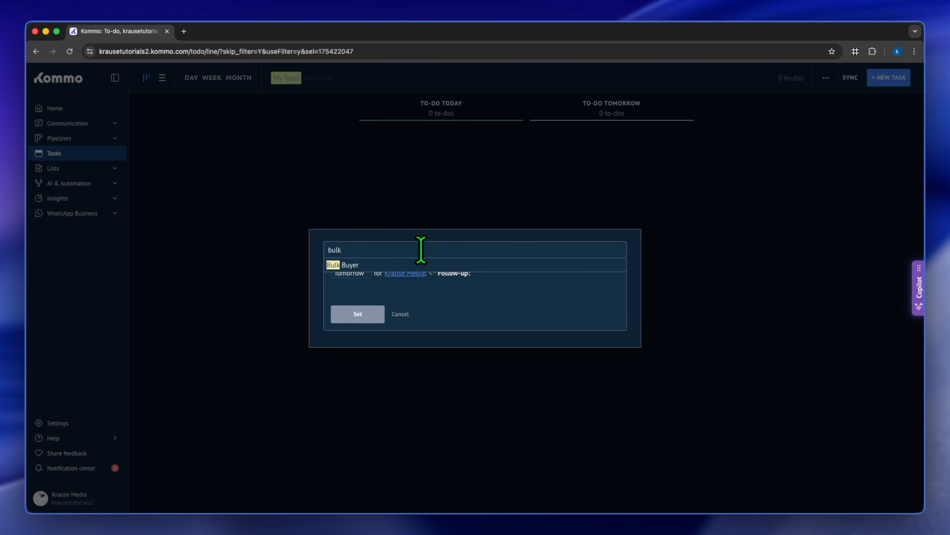
pyautogui.click(448, 267)
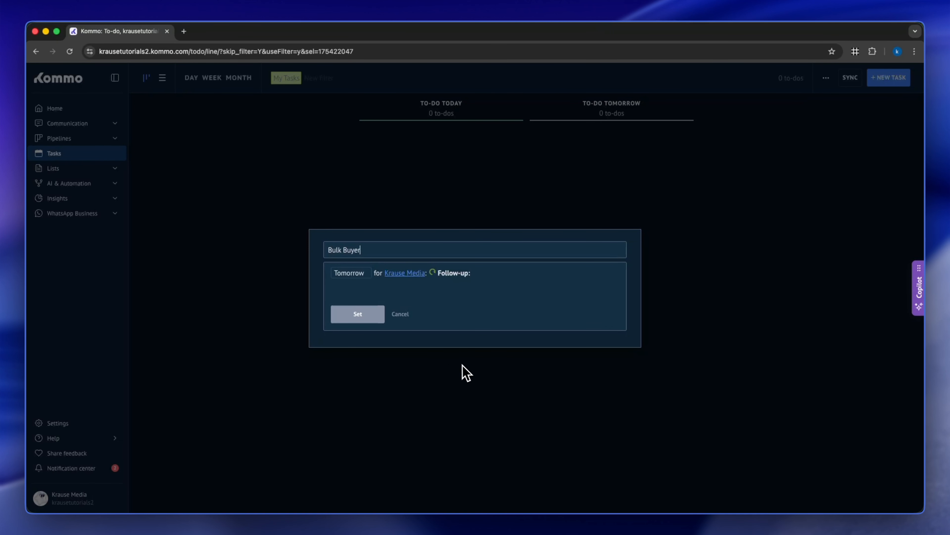
# - Set the task's due date to 19.12.2025, keep its type as Follow-up, and save it
pyautogui.click(359, 276)
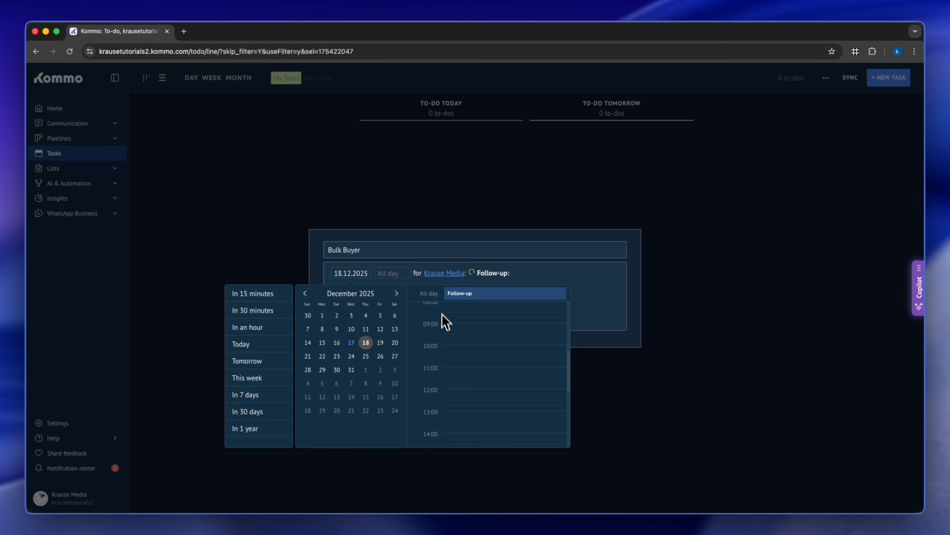
pyautogui.click(380, 343)
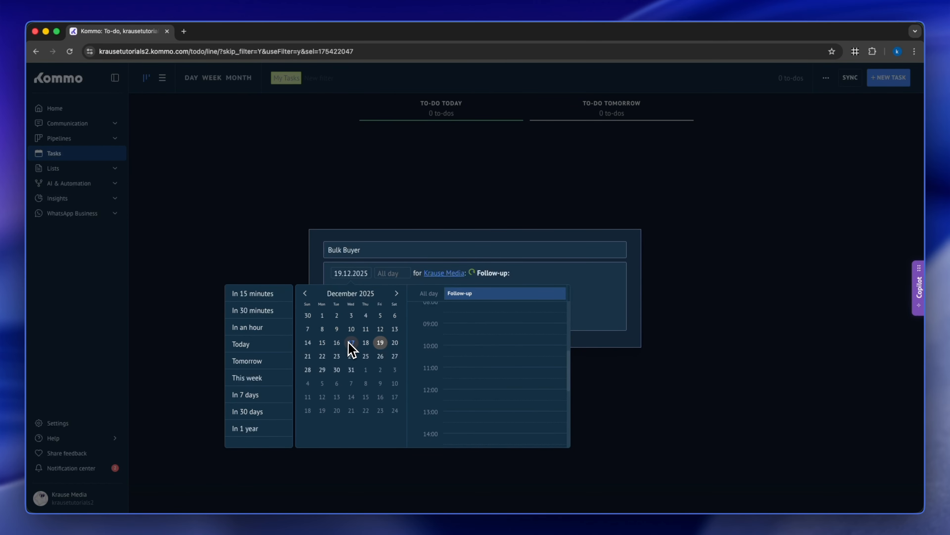
pyautogui.click(496, 284)
pyautogui.click(463, 277)
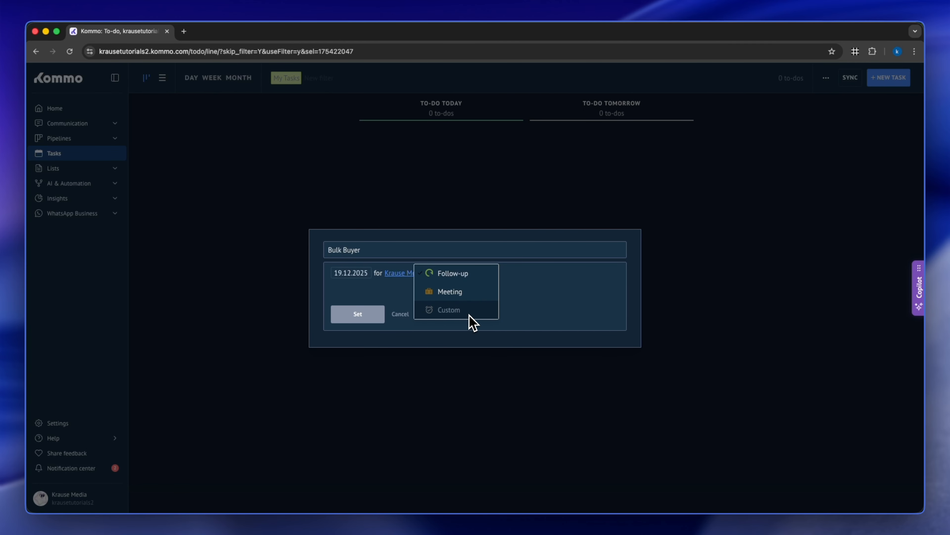
pyautogui.click(526, 331)
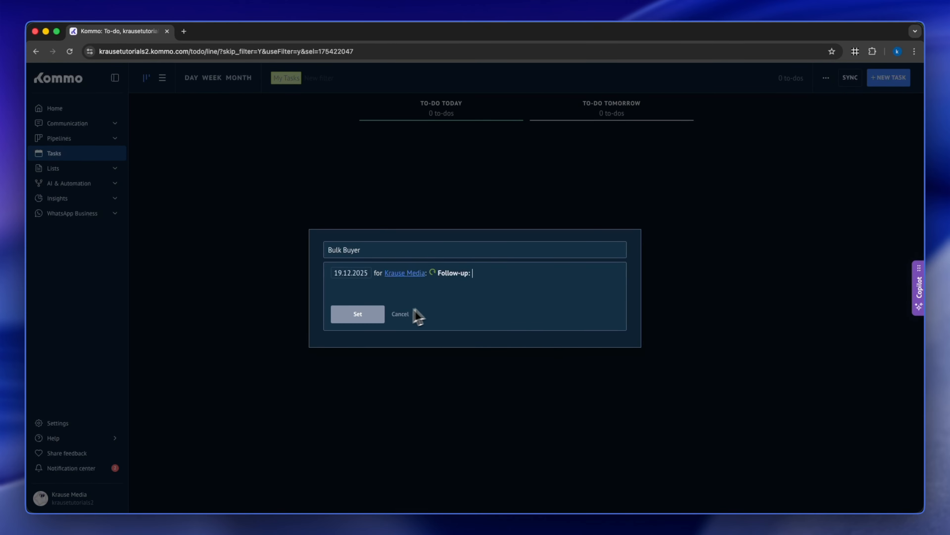
pyautogui.click(374, 317)
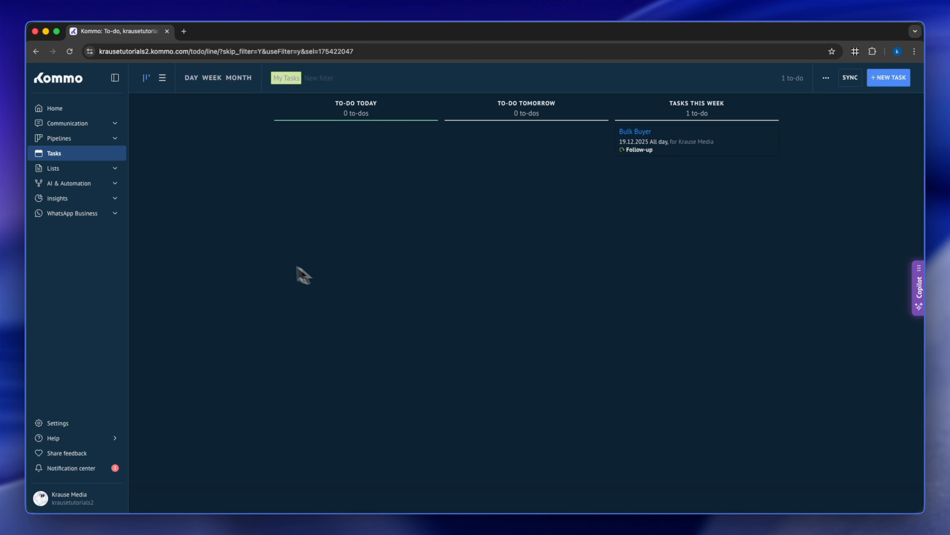
# - Start a new contact from the Contacts list and enter the contact's full name
pyautogui.moveTo(101, 175)
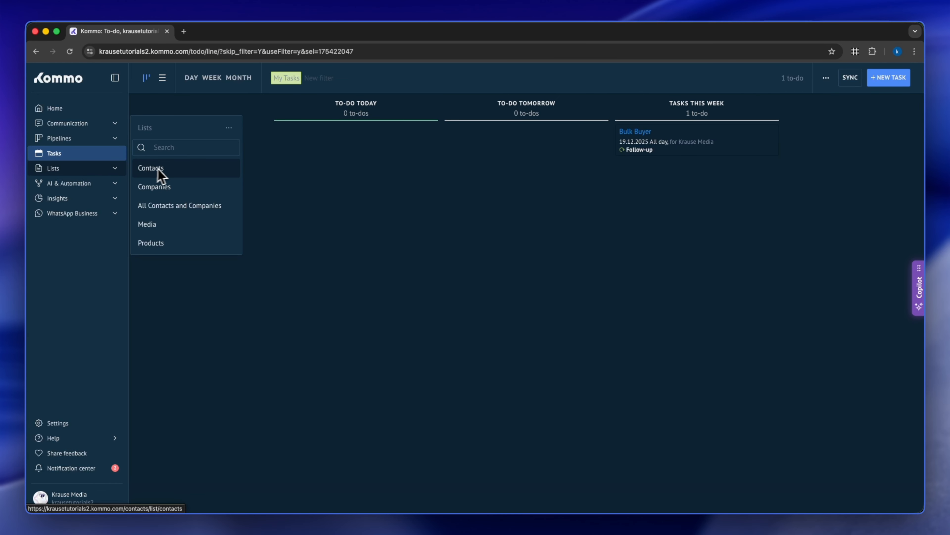
pyautogui.click(114, 168)
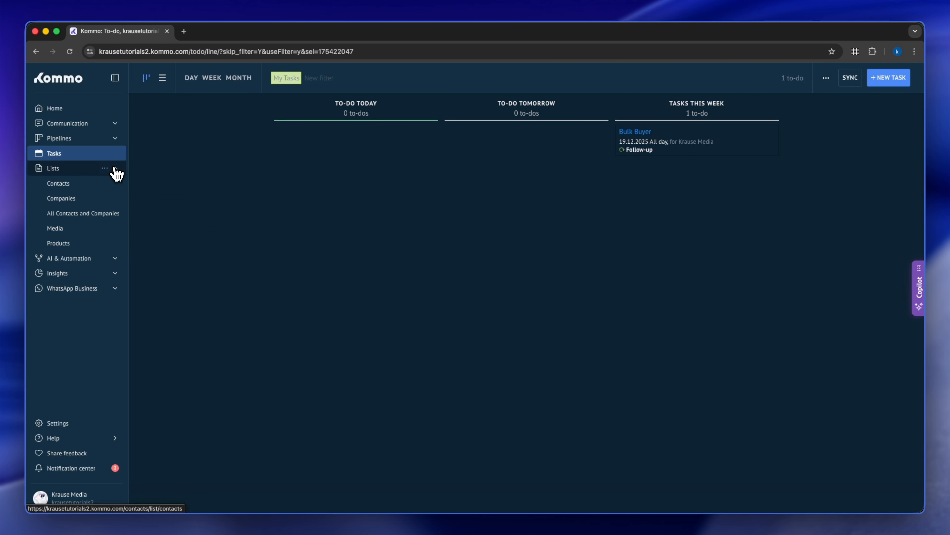
pyautogui.click(84, 186)
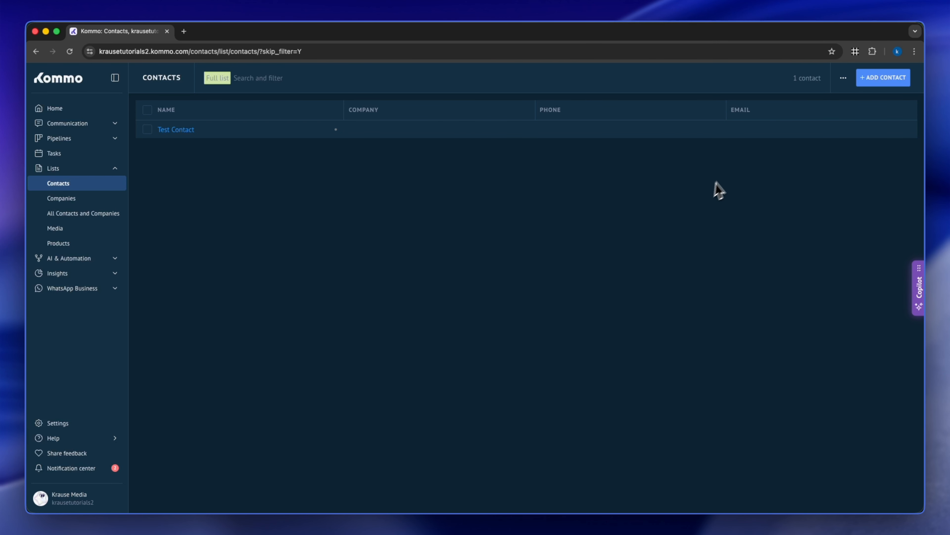
pyautogui.click(893, 88)
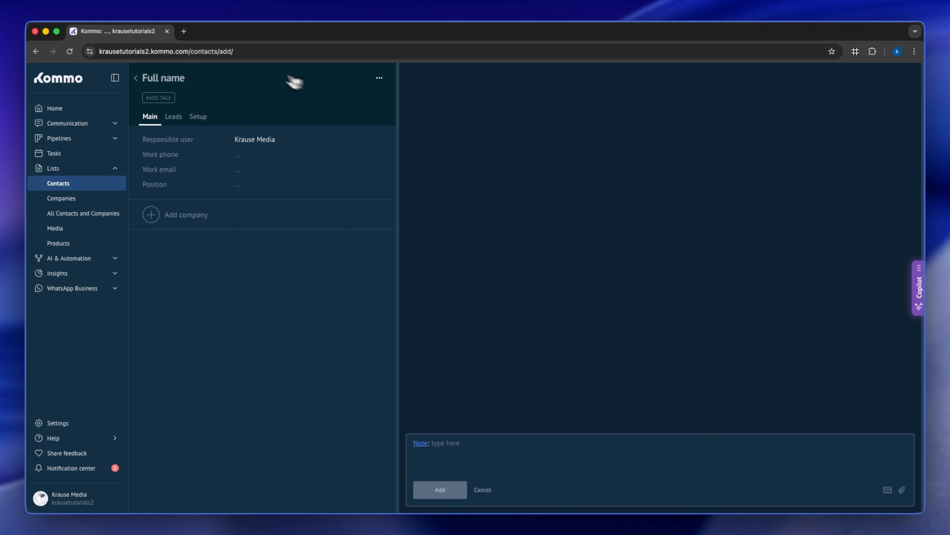
pyautogui.click(255, 71)
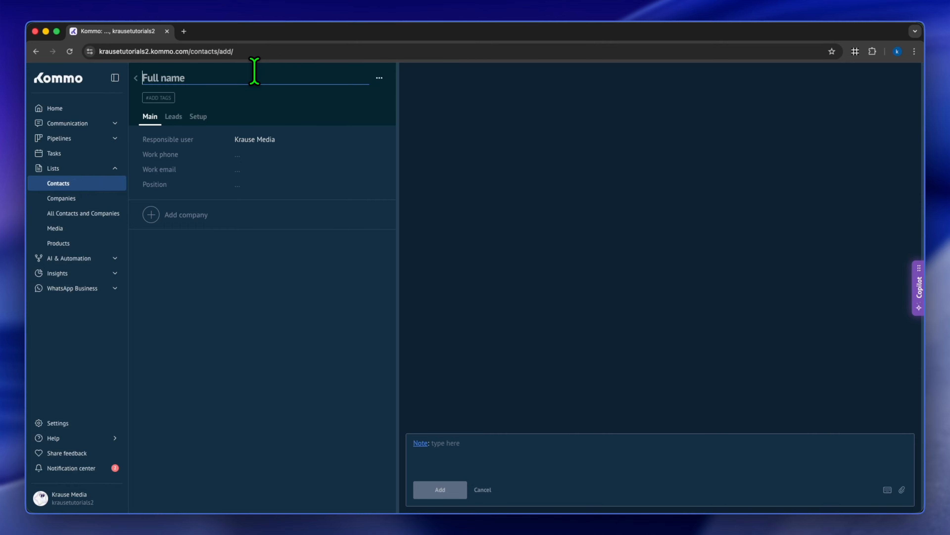
pyautogui.write('KT')
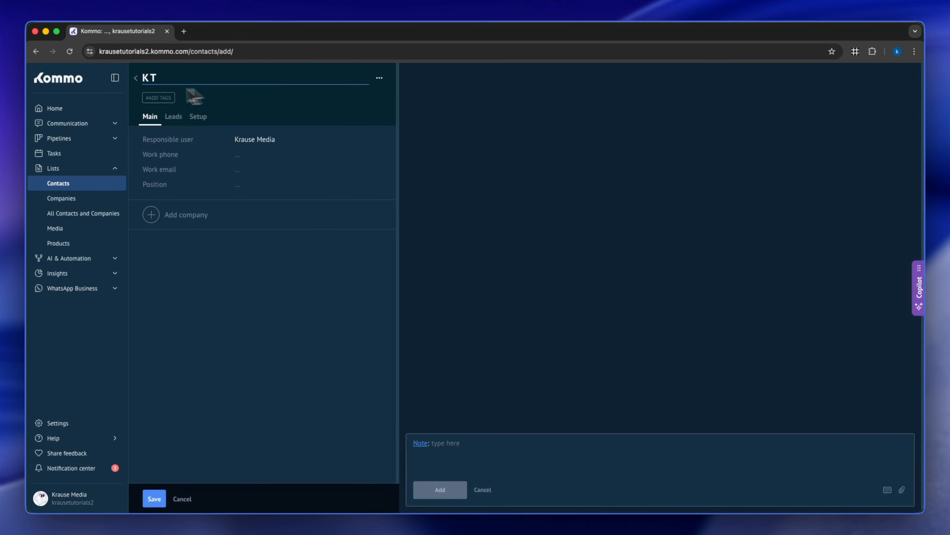
# - Add the tag logistics to the new contact
pyautogui.click(168, 100)
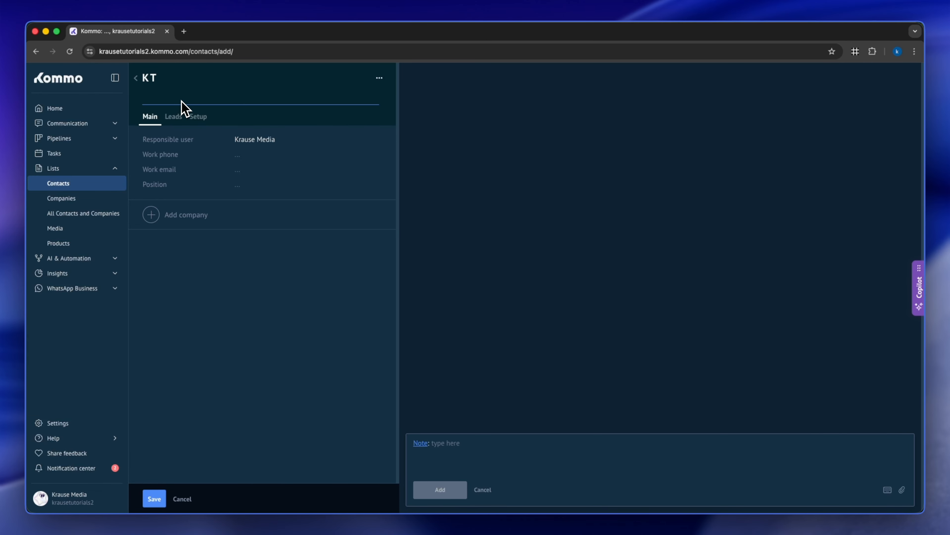
pyautogui.write('logistics')
pyautogui.press('Return')
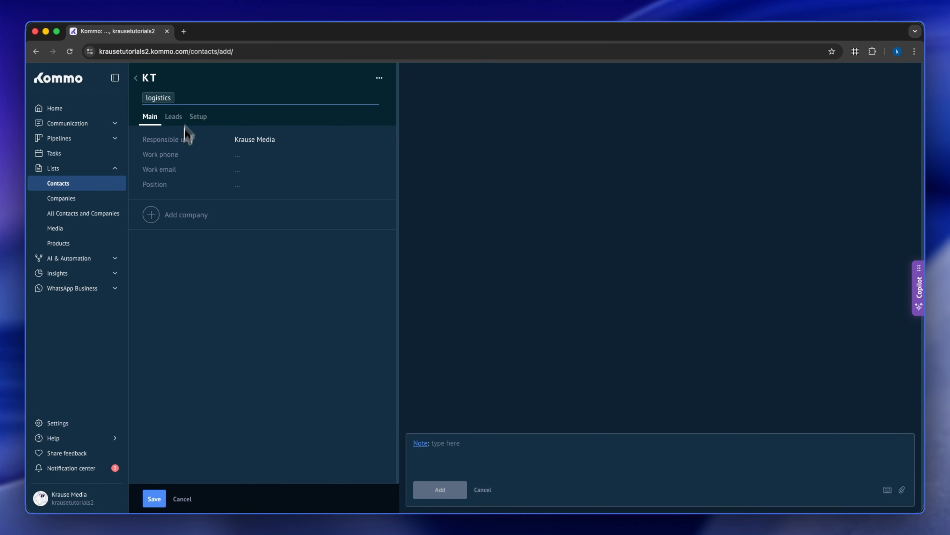
# - Fill in the contact's work phone number and save the contact
pyautogui.click(233, 141)
pyautogui.click(234, 154)
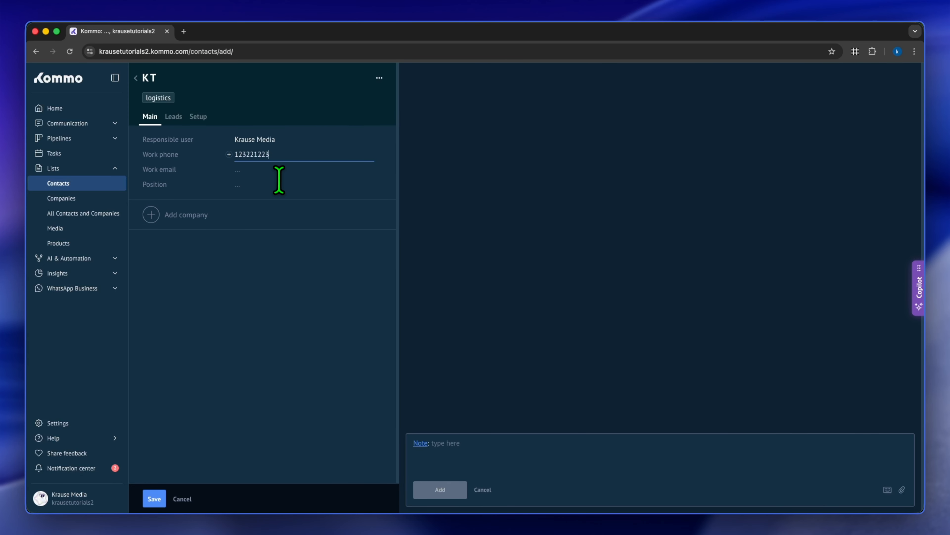
pyautogui.click(464, 445)
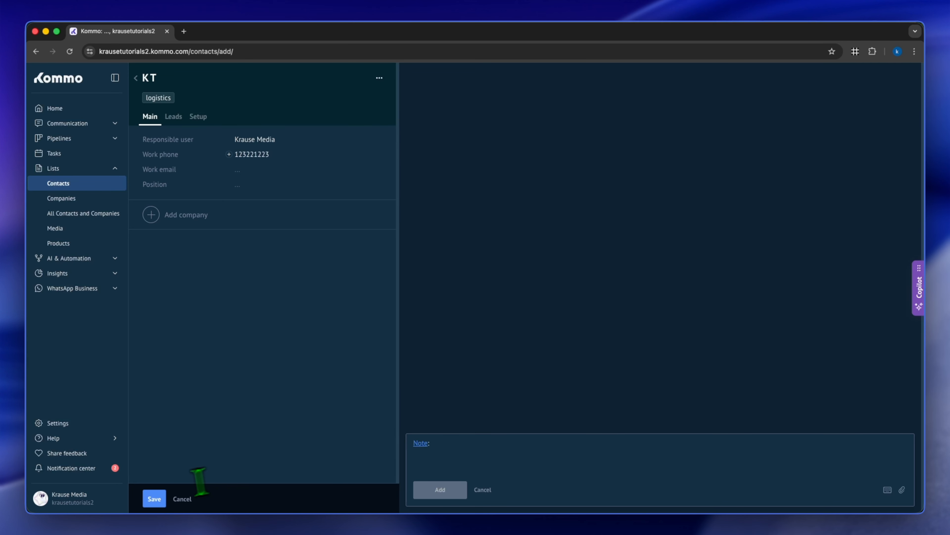
pyautogui.click(155, 499)
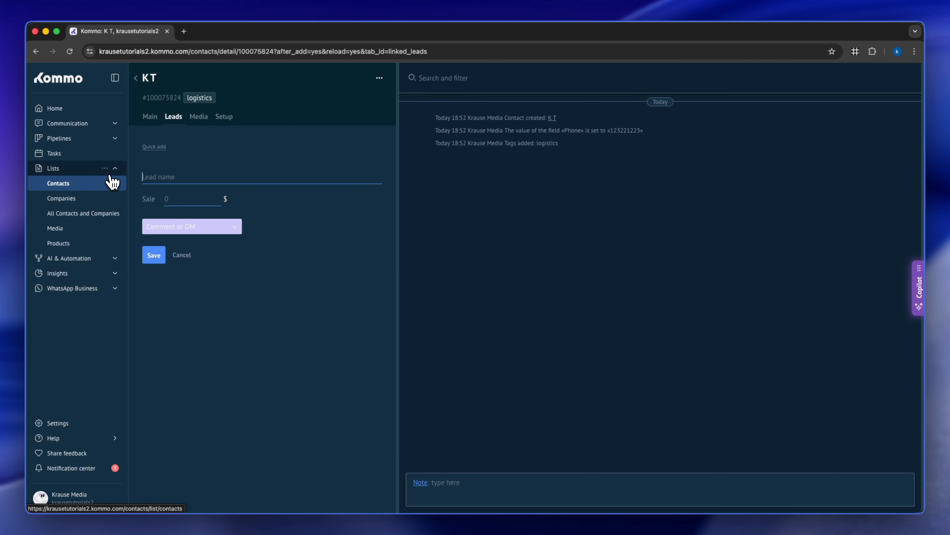
# - Collapse the Lists section and view the account's profile settings
pyautogui.click(115, 169)
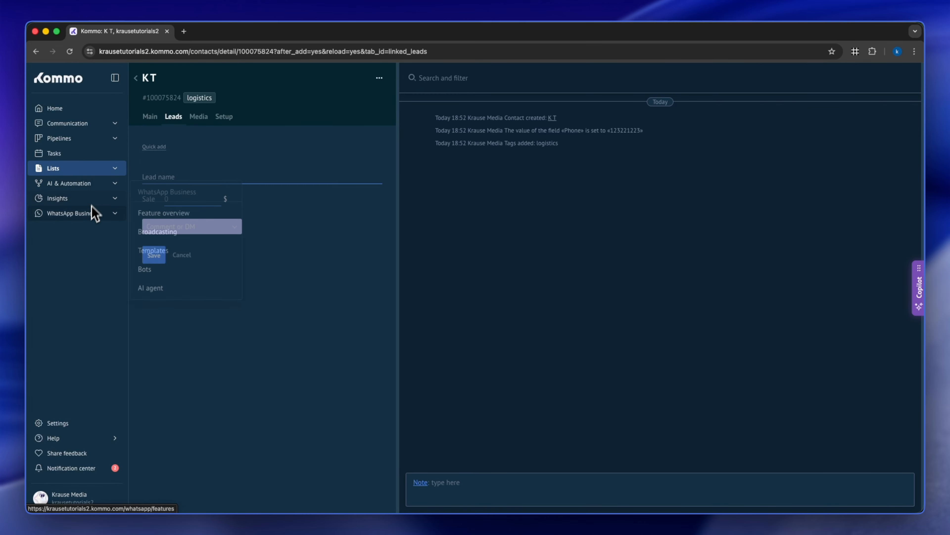
pyautogui.moveTo(79, 217)
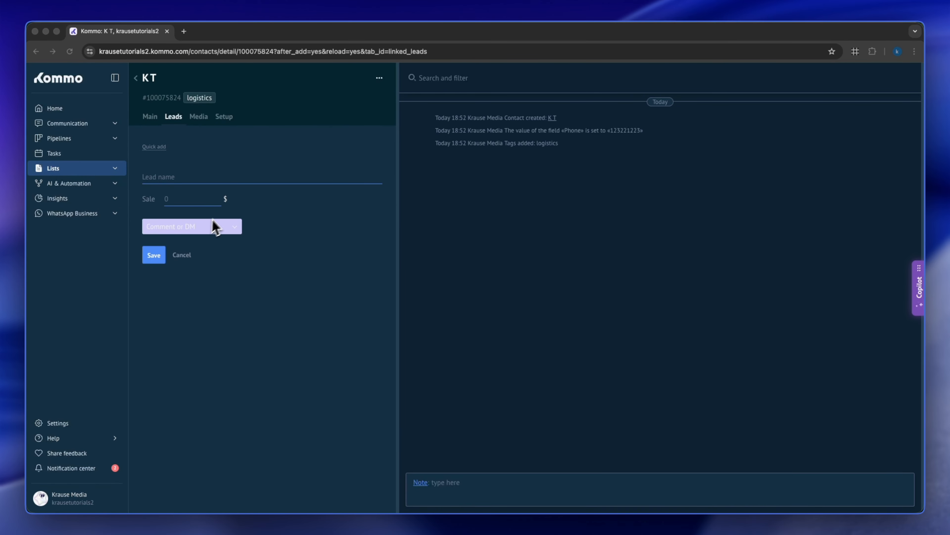
pyautogui.click(264, 224)
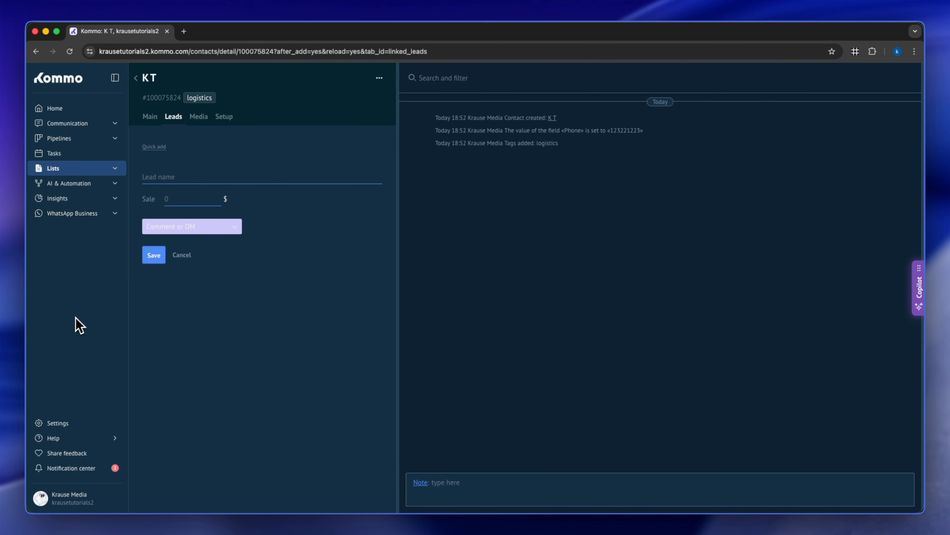
pyautogui.click(58, 424)
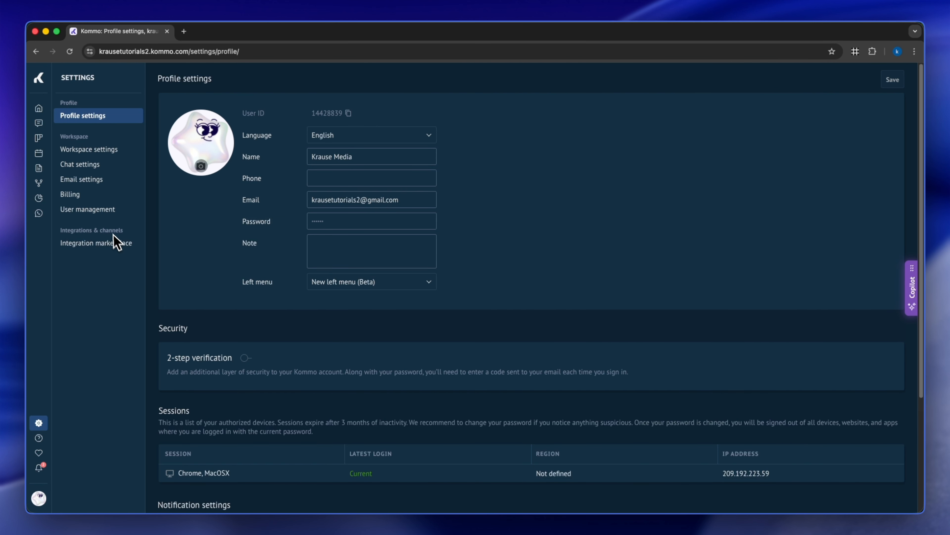
# - Open the integration marketplace and browse the available integrations through to the Forms category
pyautogui.click(104, 250)
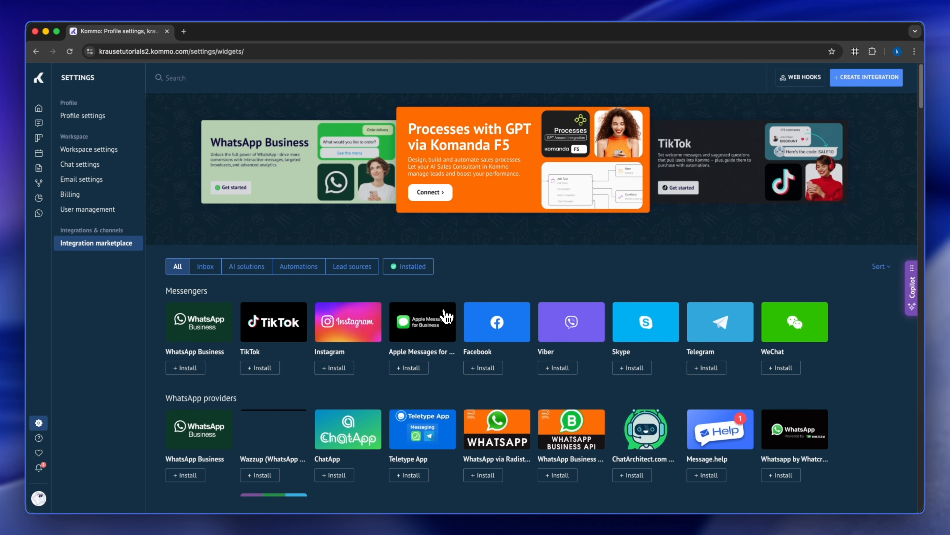
pyautogui.scroll(-2, 445, 308)
pyautogui.scroll(-6, 446, 316)
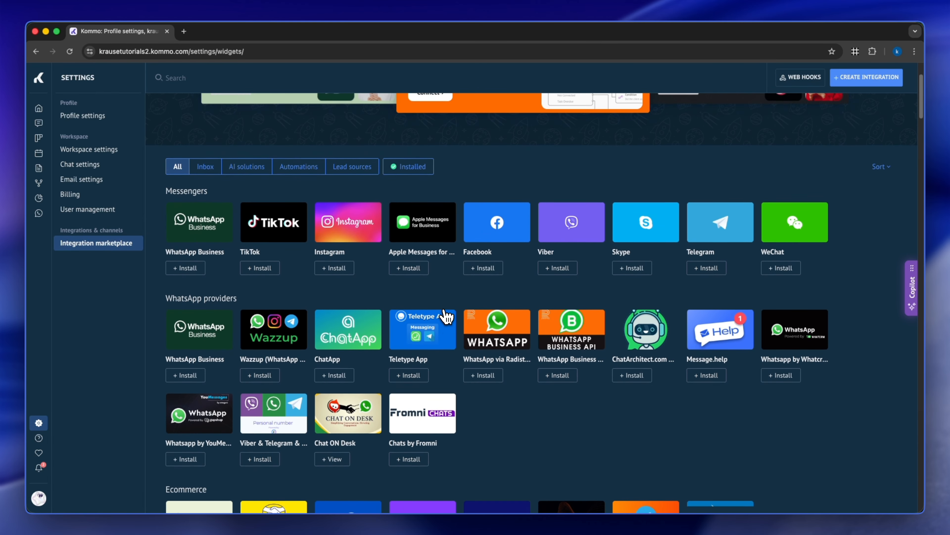
pyautogui.scroll(-10, 446, 317)
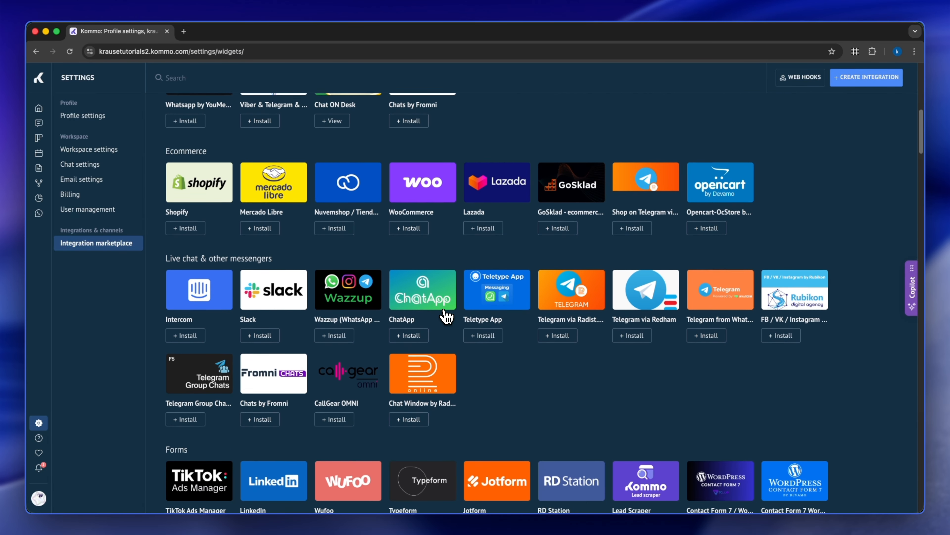
pyautogui.scroll(-1, 445, 315)
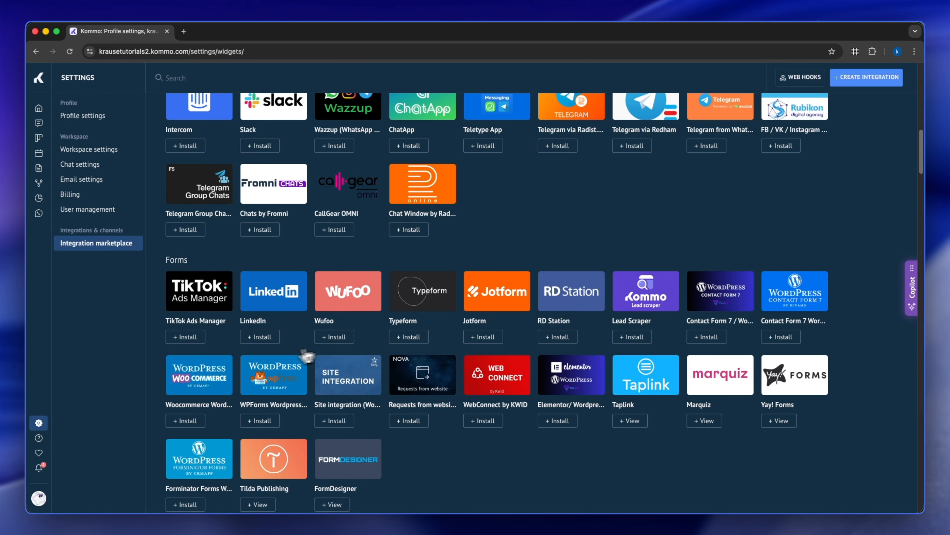
# - Install the LinkedIn integration from the Forms category and view its authorization details
pyautogui.click(268, 337)
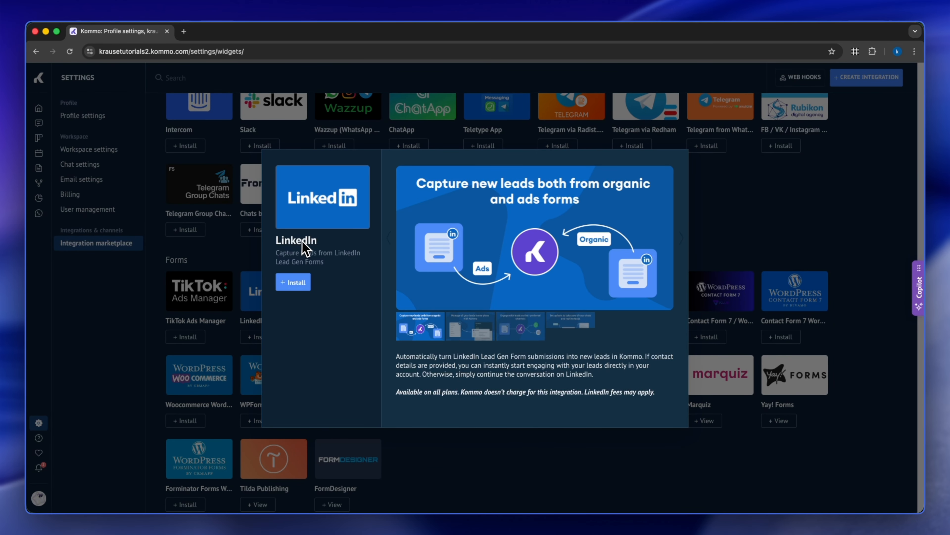
pyautogui.click(298, 285)
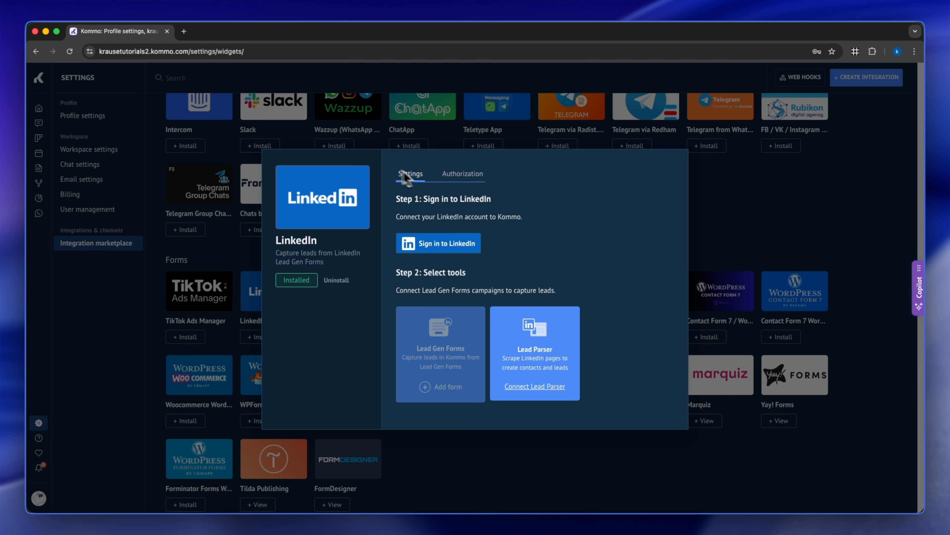
pyautogui.click(448, 183)
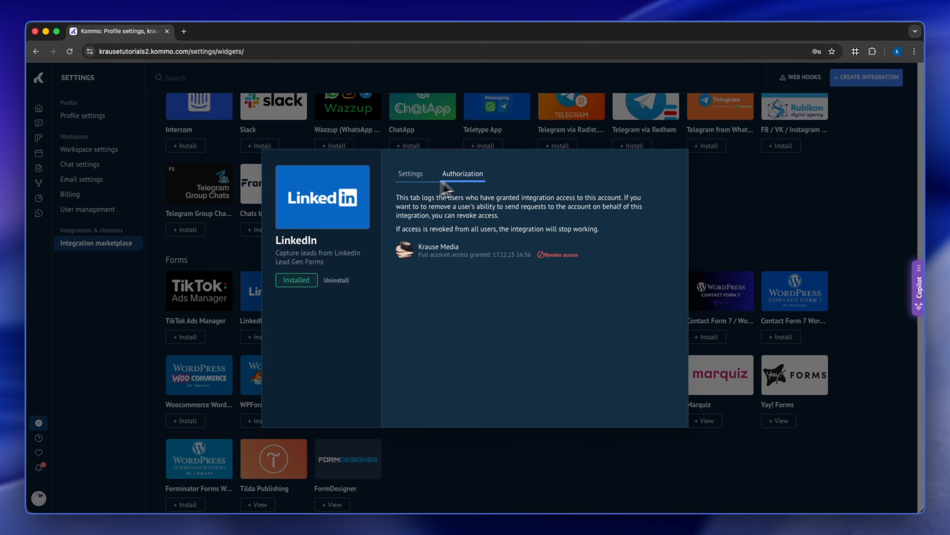